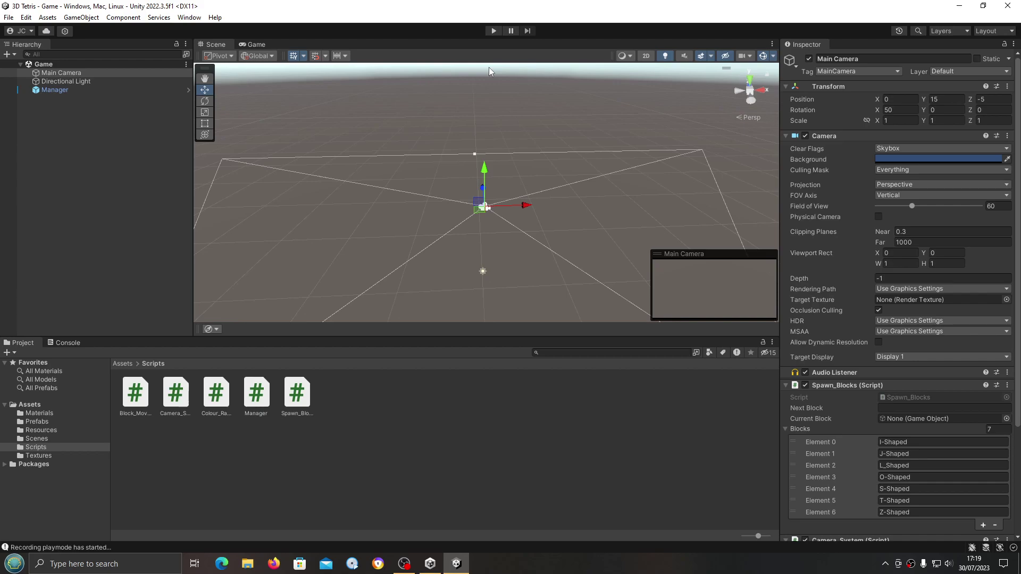
# - In the project's Input Manager settings, rename the first Horizontal axis to Camera_Horizontal
pyautogui.click(26, 17)
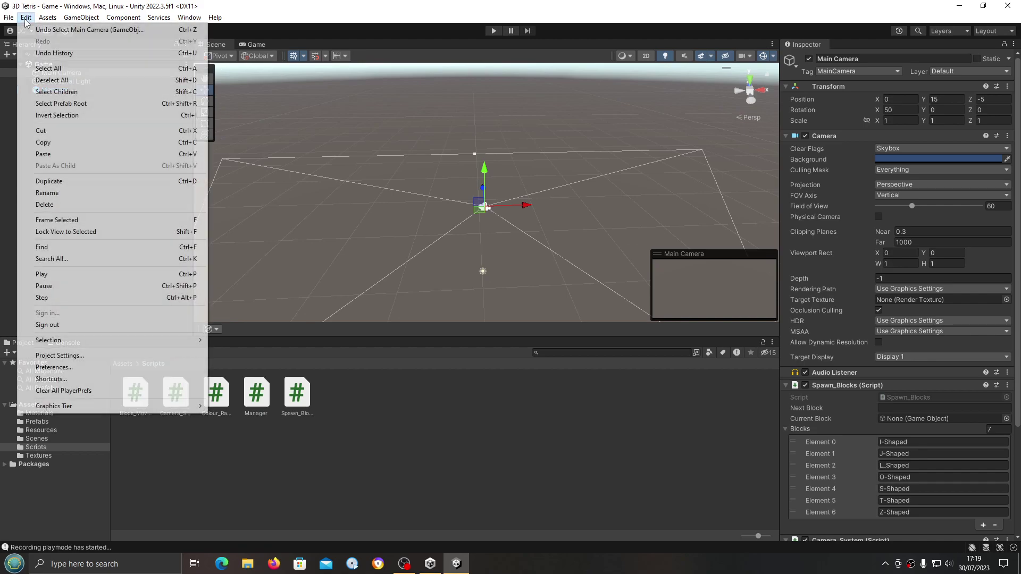
pyautogui.click(60, 355)
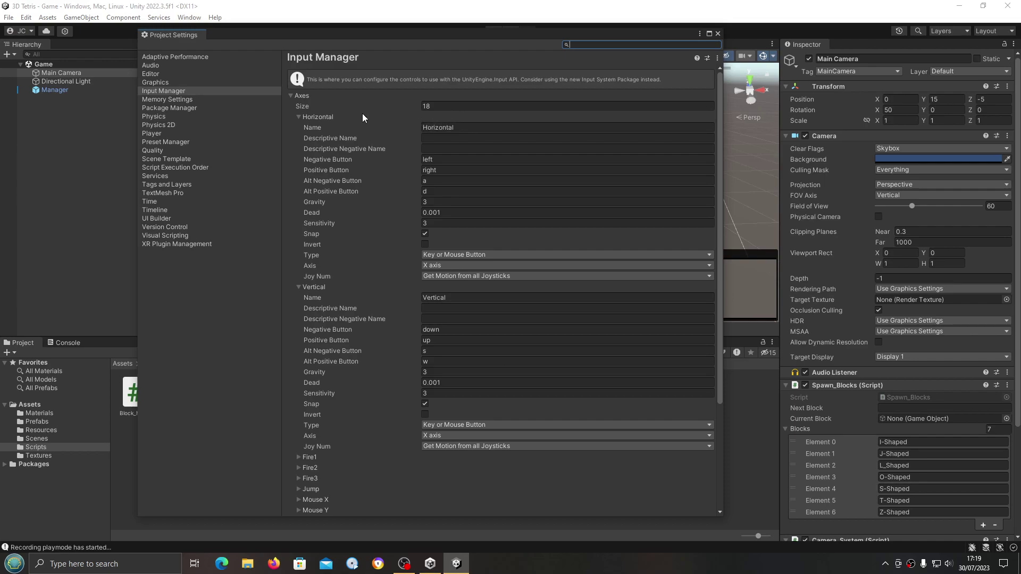
pyautogui.click(297, 288)
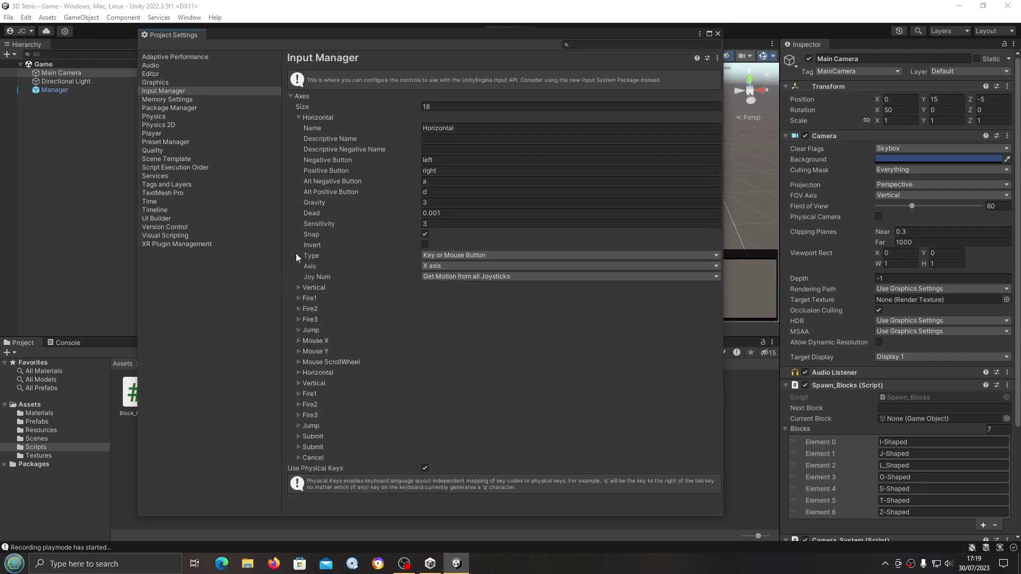
pyautogui.click(298, 120)
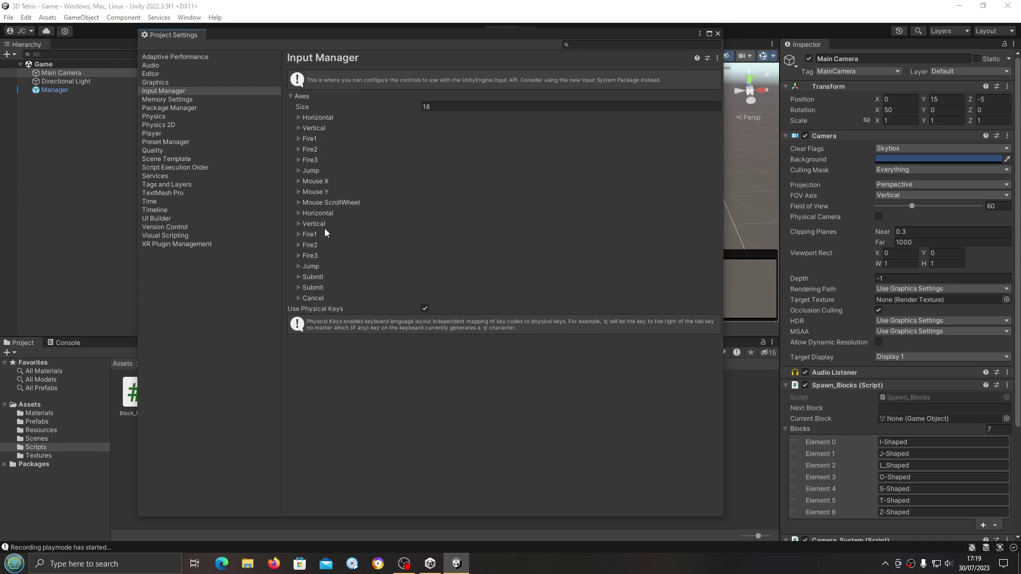
pyautogui.click(298, 118)
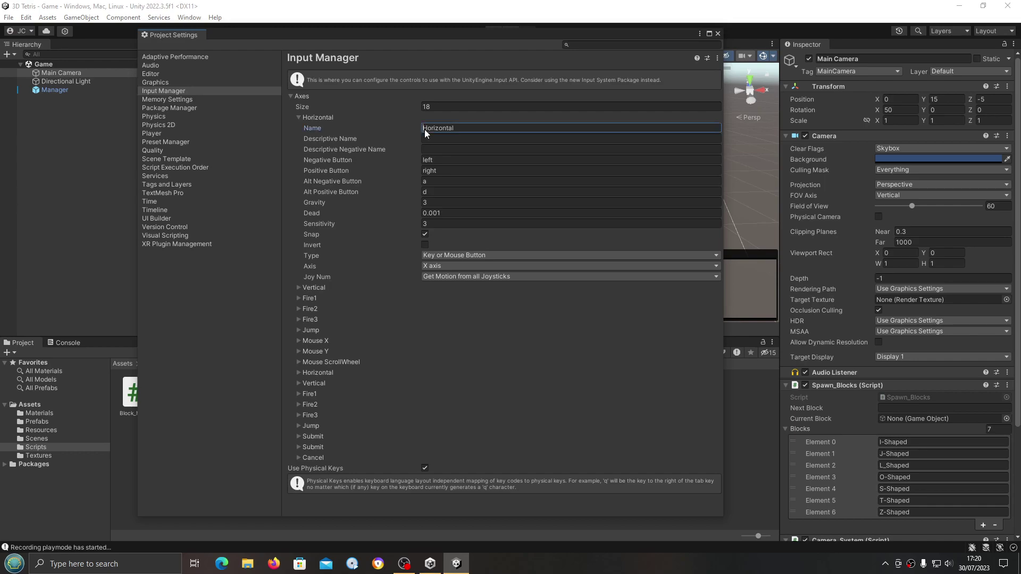
pyautogui.press('Left')
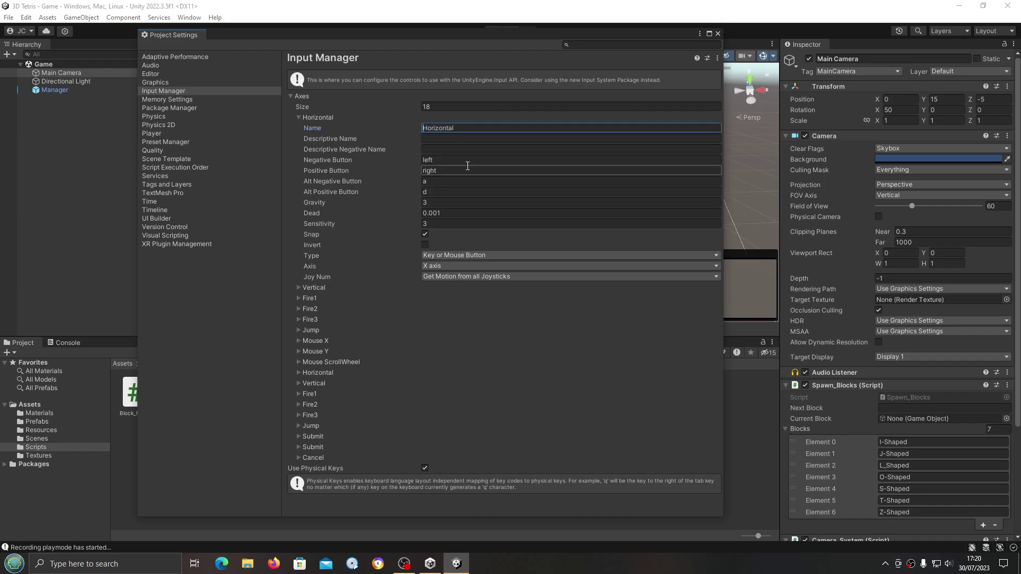
pyautogui.write('Camera_')
# - Rename the first Vertical input axis to Camera_Vertical
pyautogui.click(301, 290)
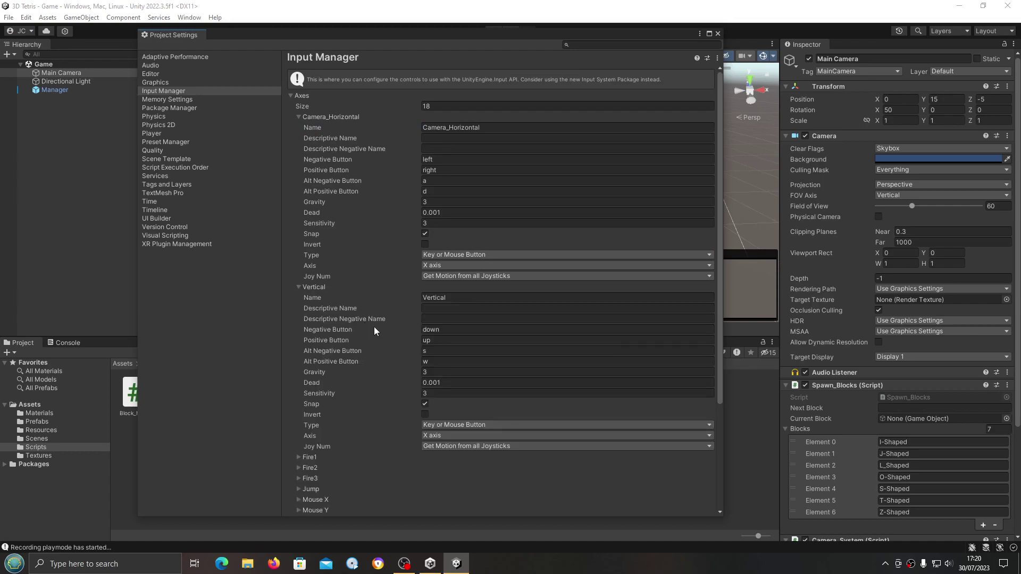
pyautogui.click(433, 297)
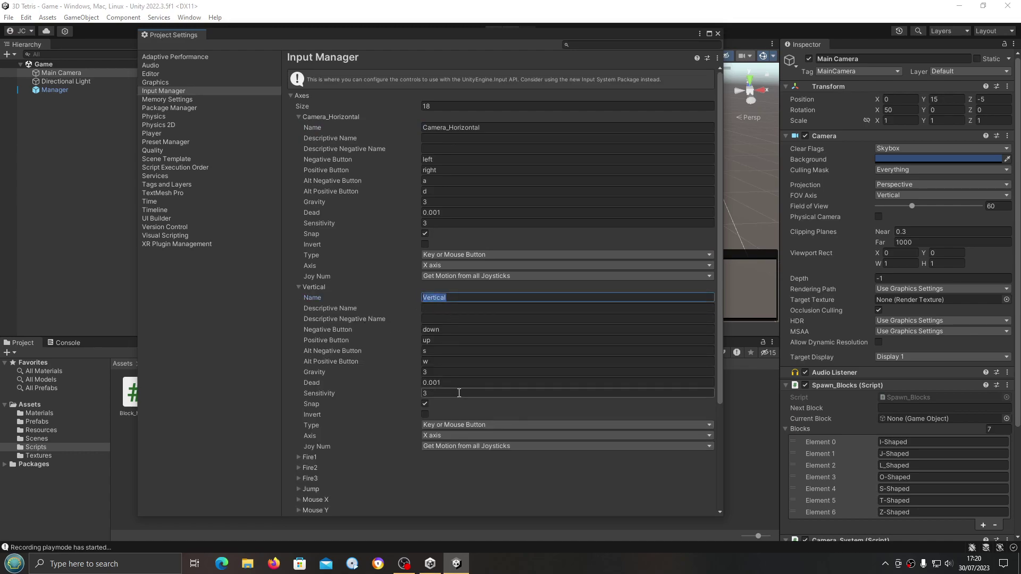
pyautogui.write('Camera_')
# - Clear the alternative negative and positive buttons of the keyboard Camera_Horizontal and Camera_Vertical axes, and collapse both entries
pyautogui.click(454, 181)
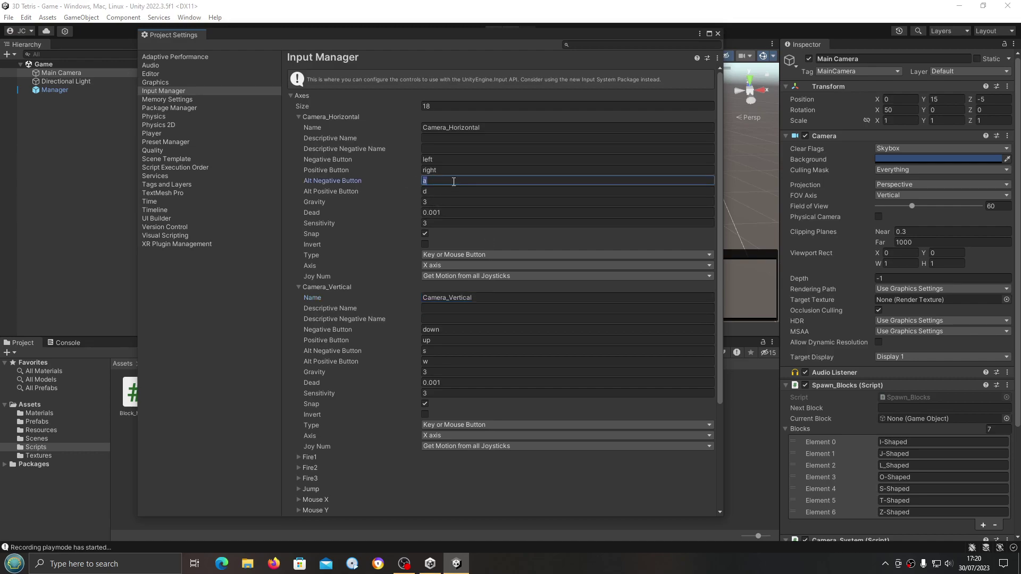
pyautogui.press('BackSpace')
pyautogui.click(445, 189)
pyautogui.press('BackSpace')
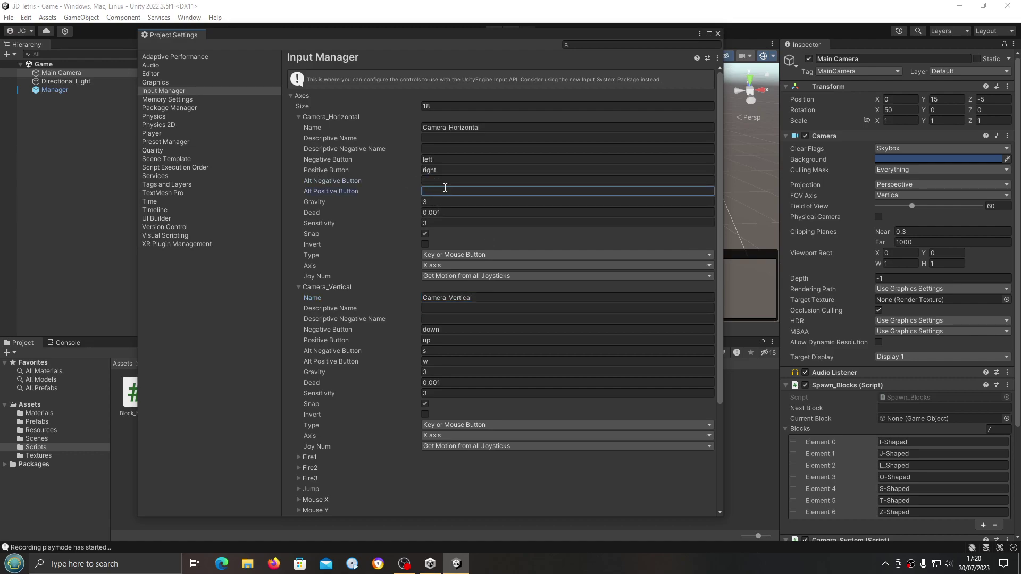
pyautogui.click(441, 353)
pyautogui.press('BackSpace')
pyautogui.click(442, 362)
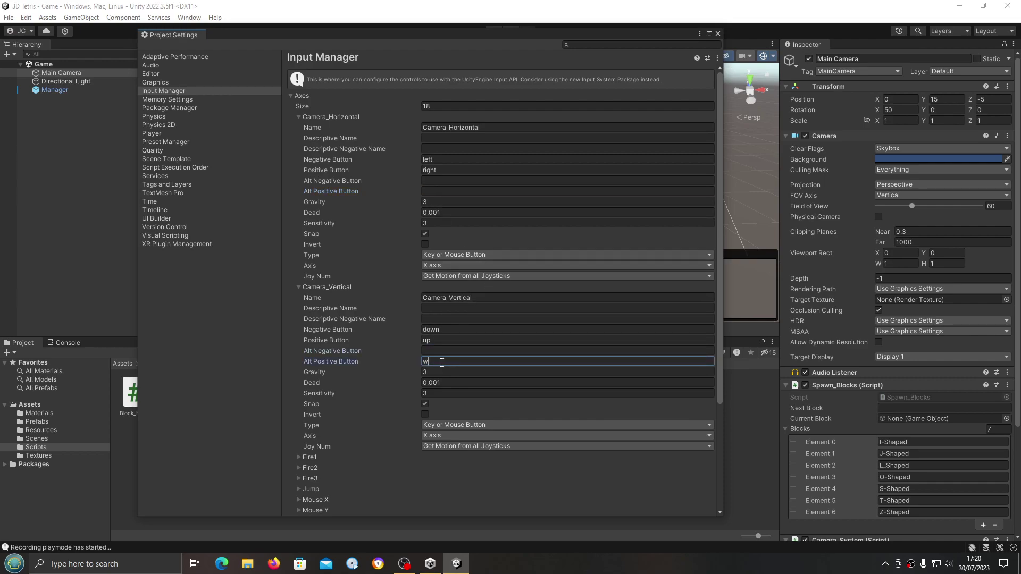
pyautogui.press('BackSpace')
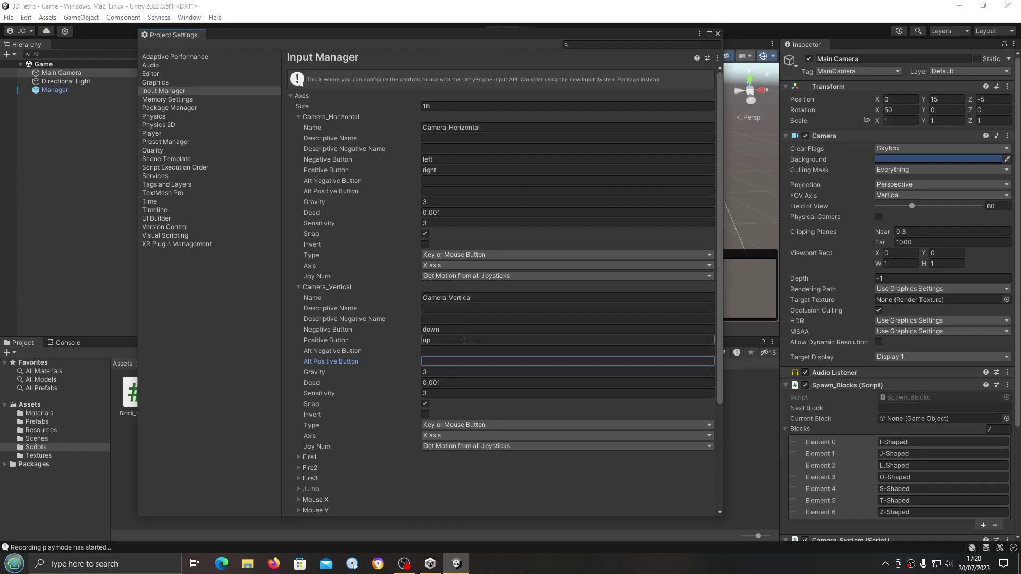
pyautogui.click(298, 287)
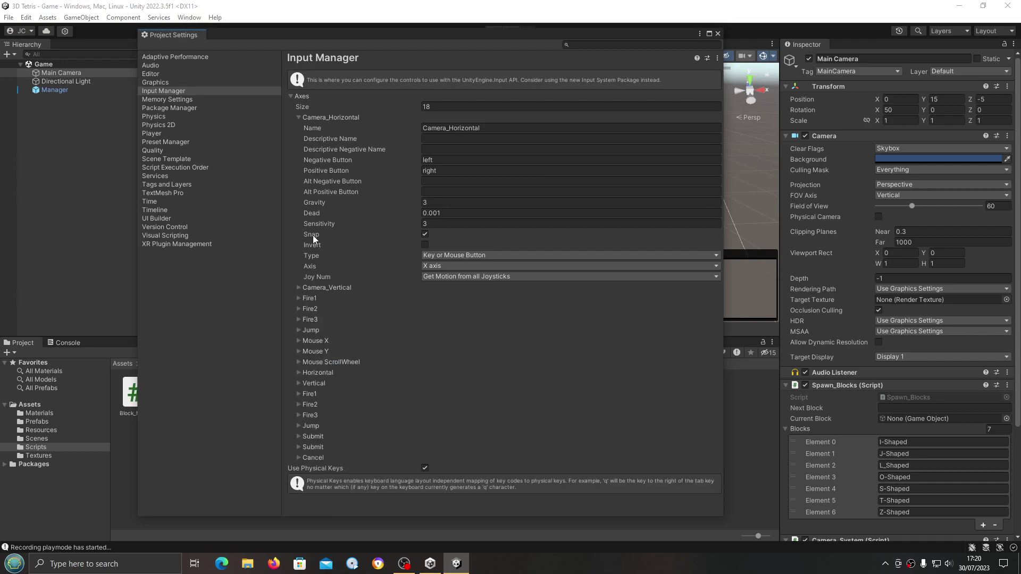
pyautogui.click(299, 118)
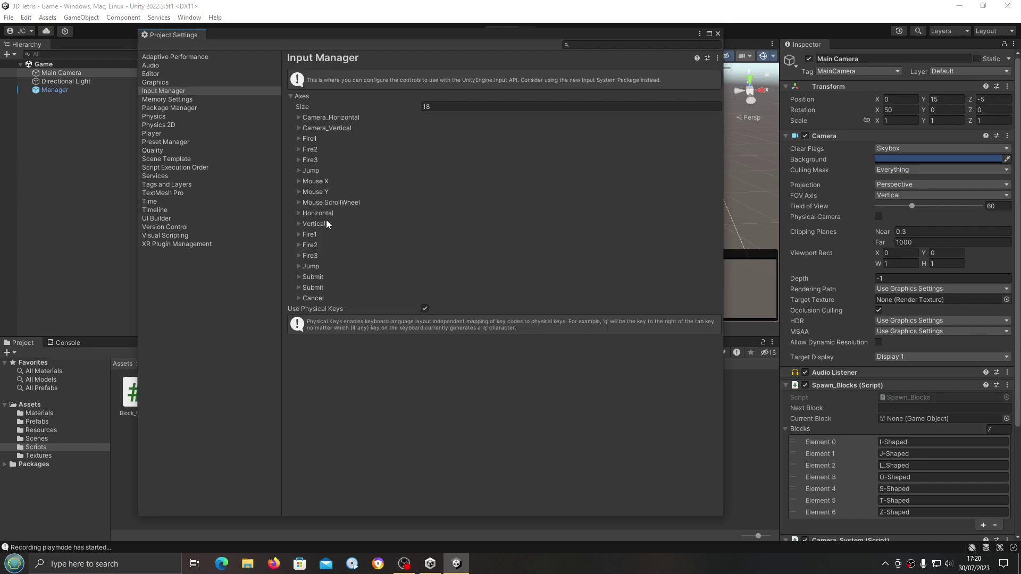
# - Rename the second Horizontal and Vertical axes, the joystick entries, to Camera_Horizontal and Camera_Vertical
pyautogui.click(299, 213)
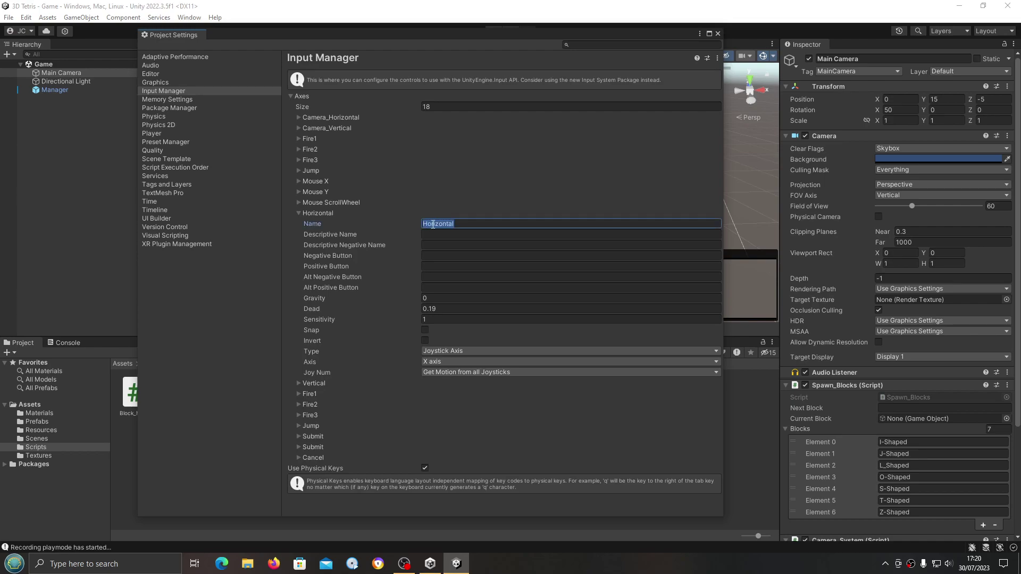
pyautogui.click(432, 223)
pyautogui.write('Camera_')
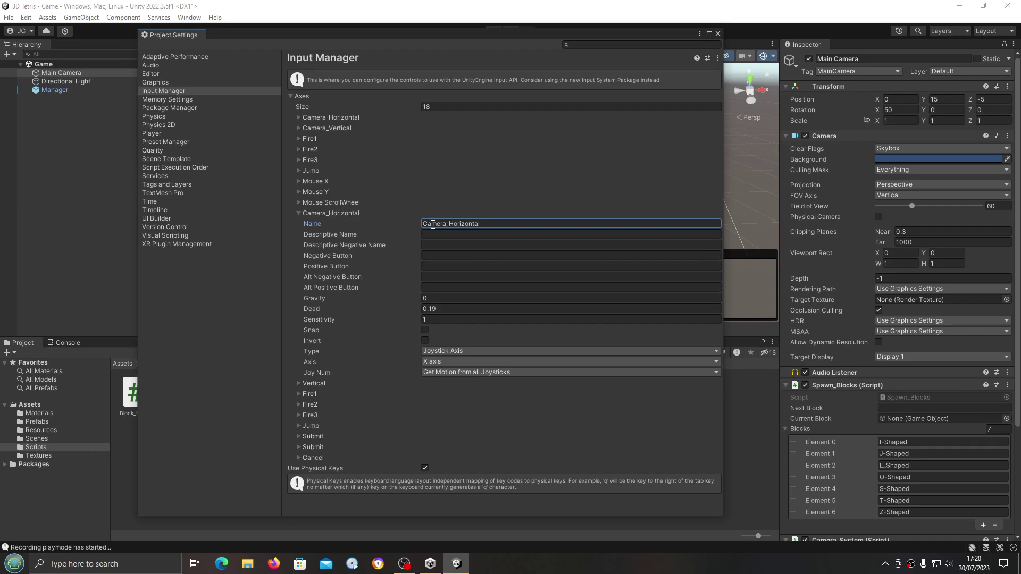
pyautogui.click(299, 383)
pyautogui.click(424, 393)
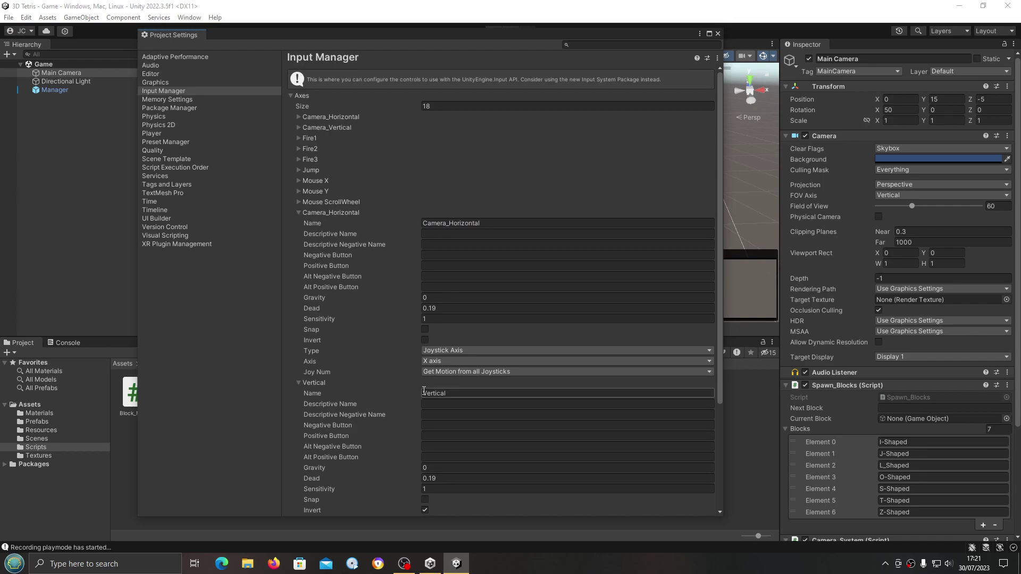
pyautogui.click(424, 393)
pyautogui.write('Camera_')
# - Set the second Camera_Horizontal entry to the 4th axis (Joysticks), keeping its type as Joystick Axis
pyautogui.scroll(-3, 542, 420)
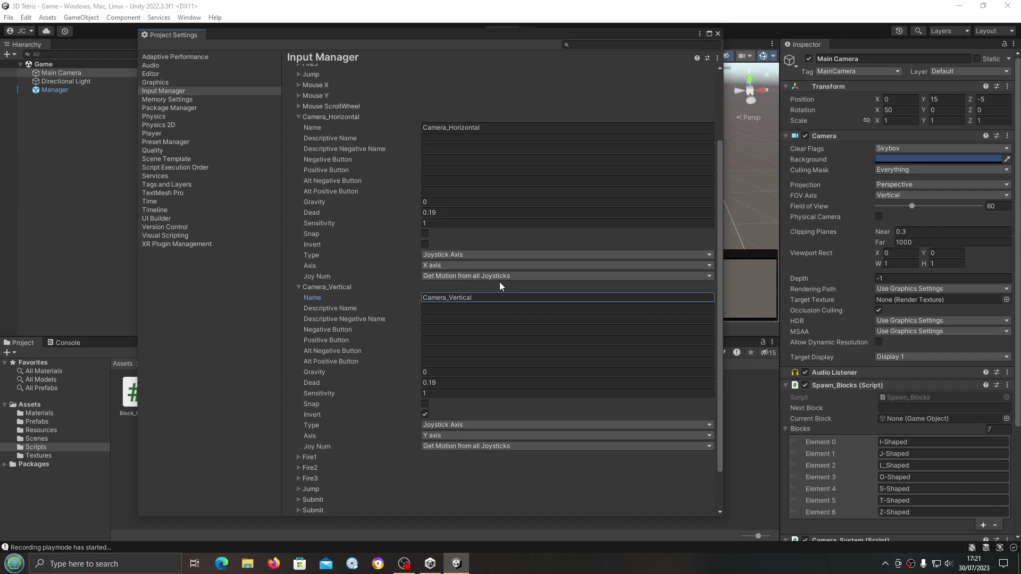
pyautogui.click(523, 265)
pyautogui.click(531, 255)
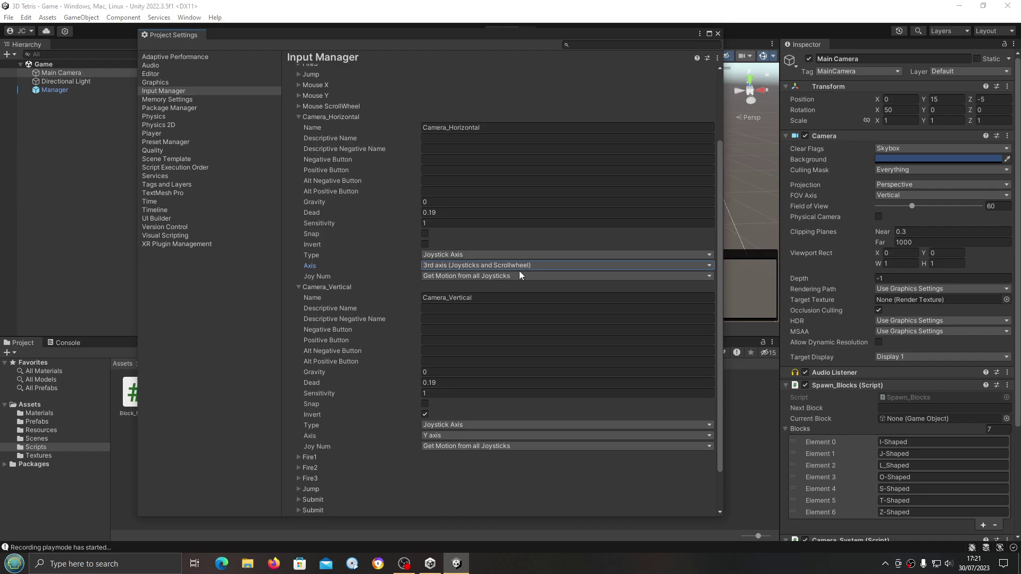
pyautogui.click(519, 269)
pyautogui.click(504, 267)
pyautogui.click(464, 258)
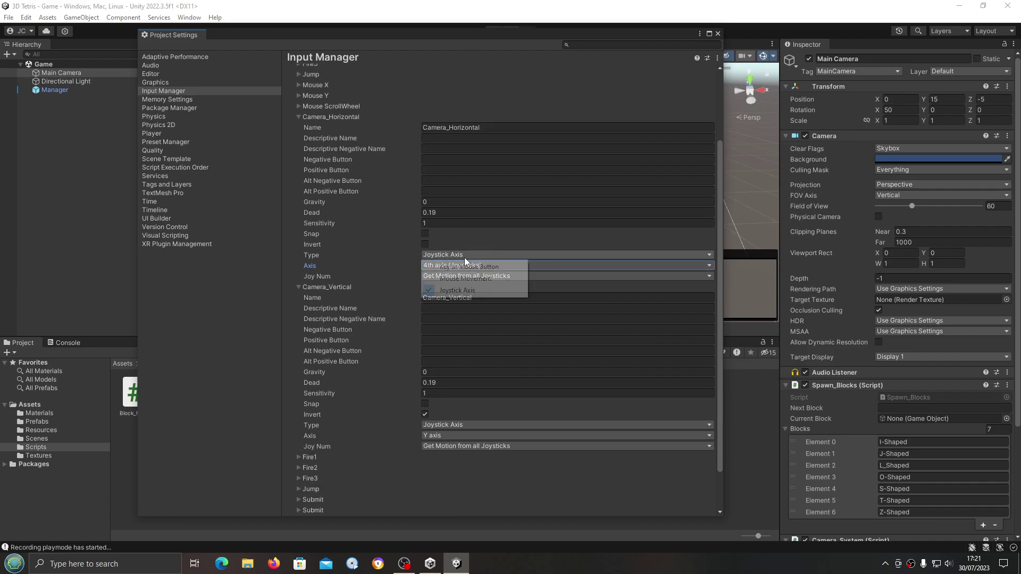
pyautogui.click(471, 292)
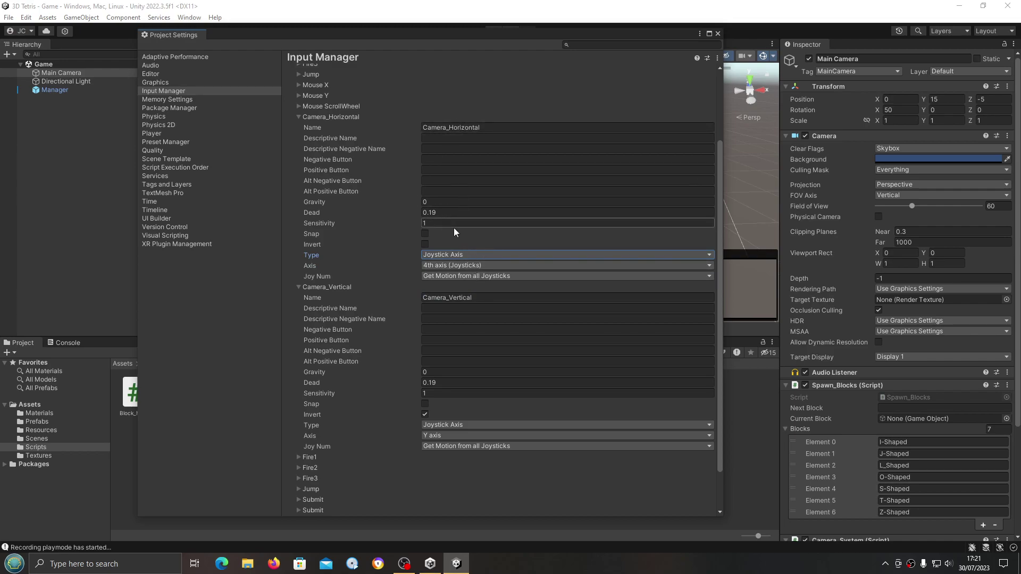
pyautogui.click(454, 266)
pyautogui.click(454, 265)
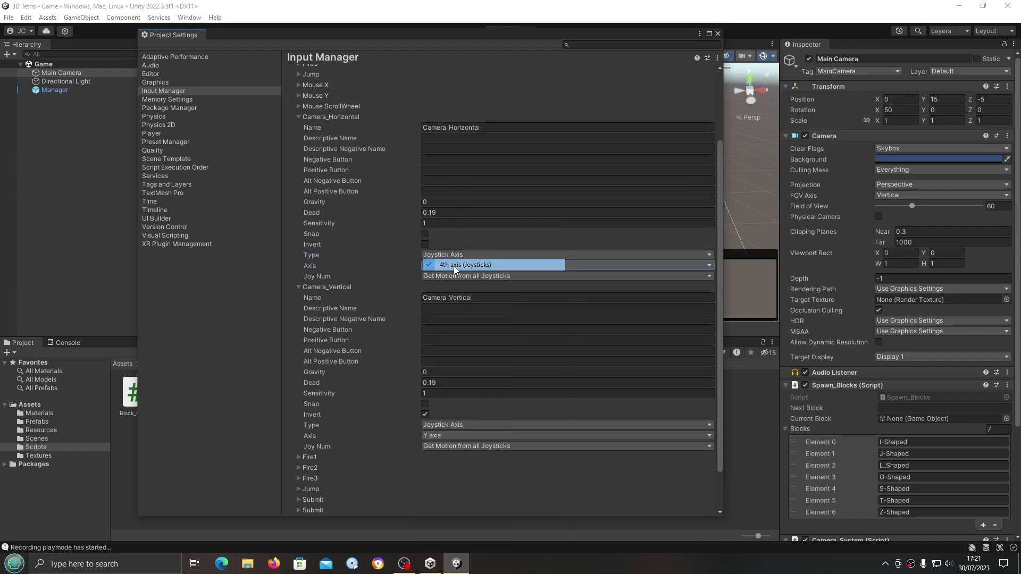
# - Set the second Camera_Vertical entry to the 5th axis (Joysticks), keeping its type as Joystick Axis
pyautogui.click(438, 435)
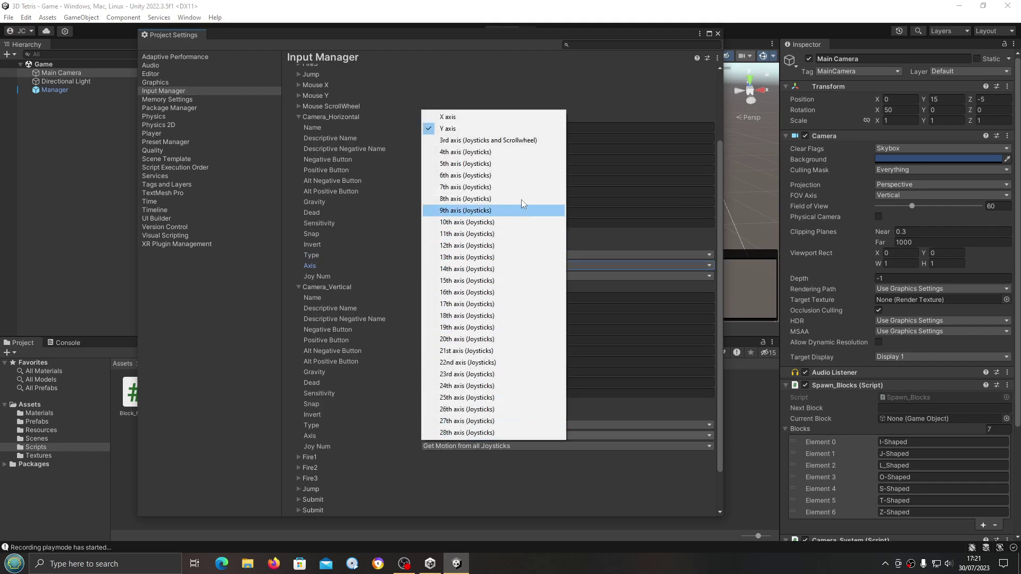
pyautogui.click(520, 163)
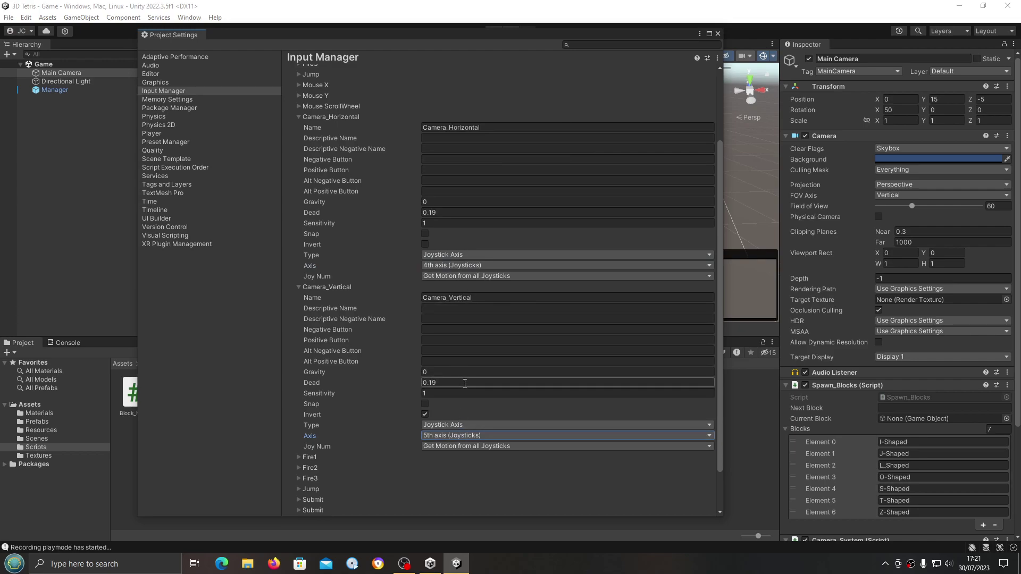
pyautogui.click(464, 424)
pyautogui.click(455, 460)
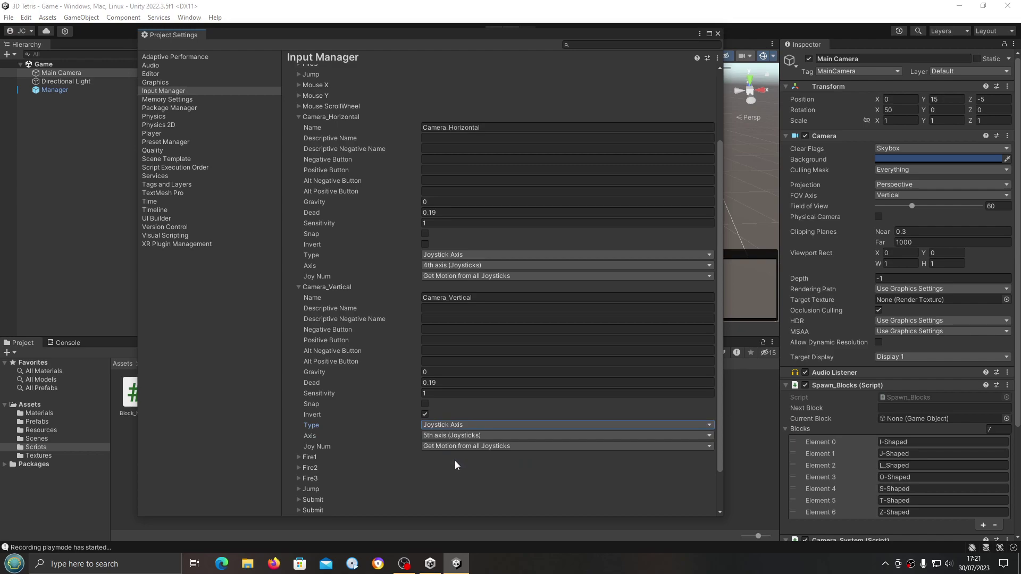
# - Collapse the two joystick camera axis entries and close the Project Settings window
pyautogui.scroll(3, 454, 460)
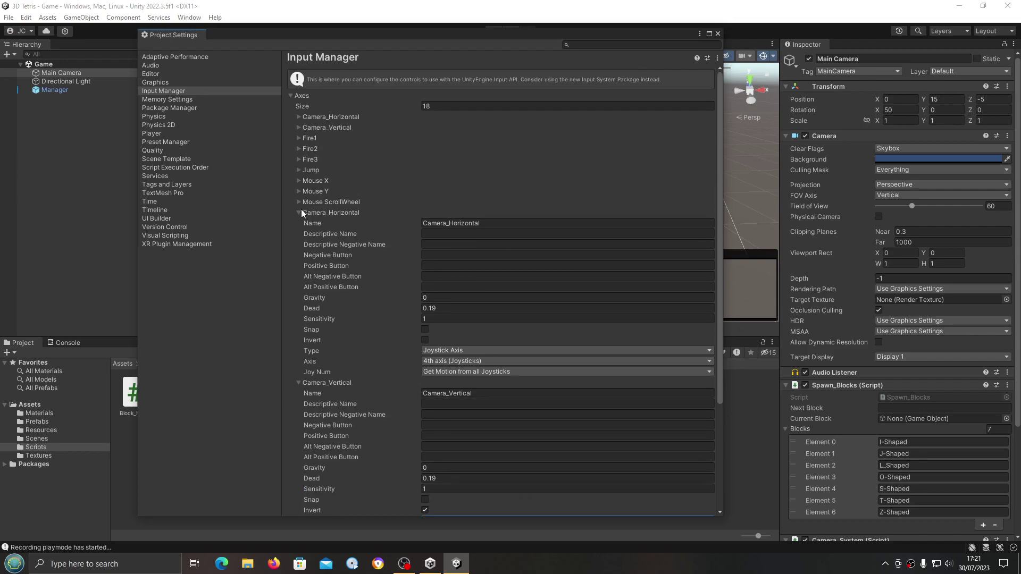
pyautogui.click(300, 213)
pyautogui.click(300, 223)
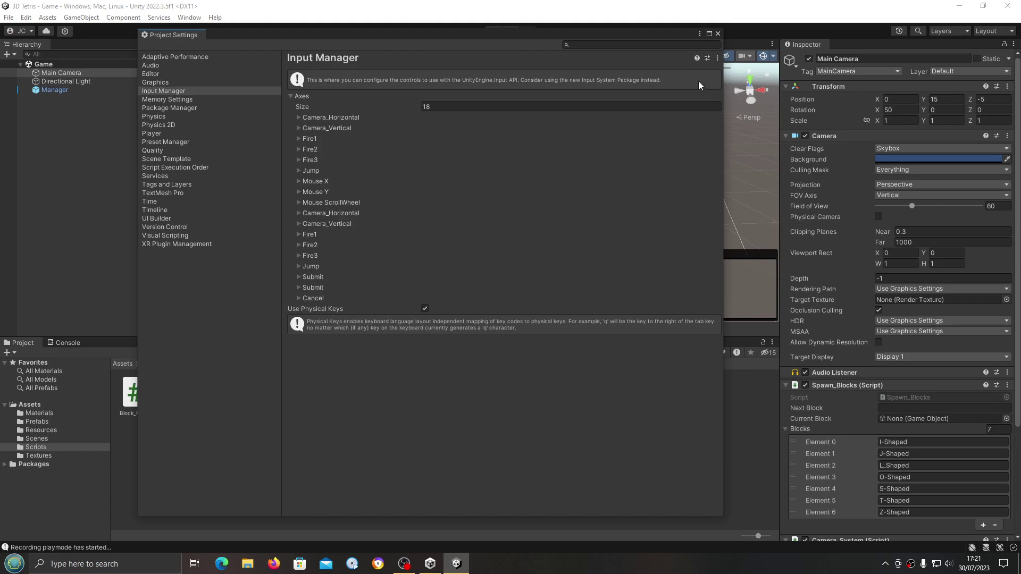
pyautogui.click(715, 35)
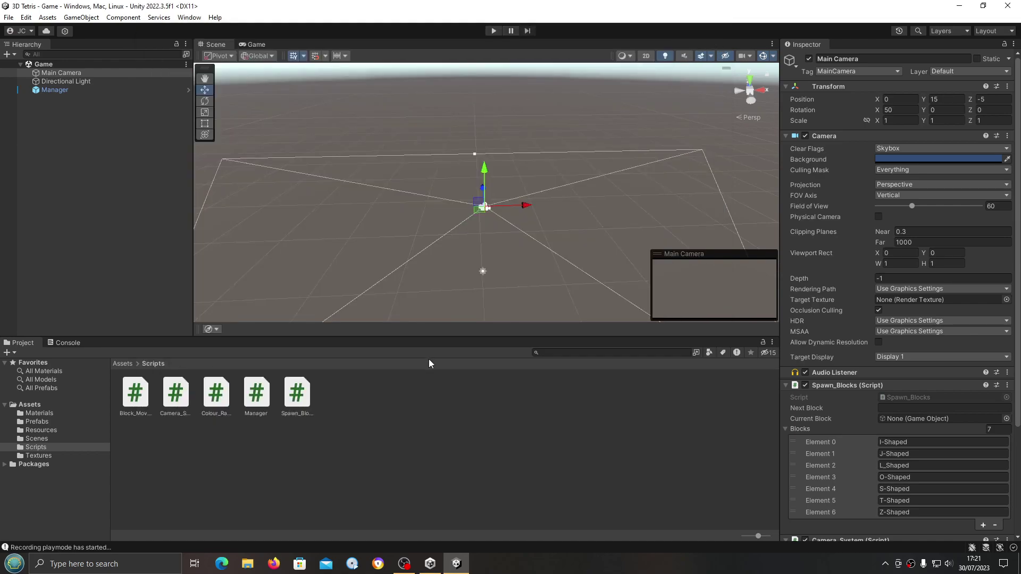
# - Open the Camera_System script in Visual Studio and change the GetAxis names in Update() to "Camera_Horizontal" and "Camera_Vertical"
pyautogui.doubleClick(180, 389)
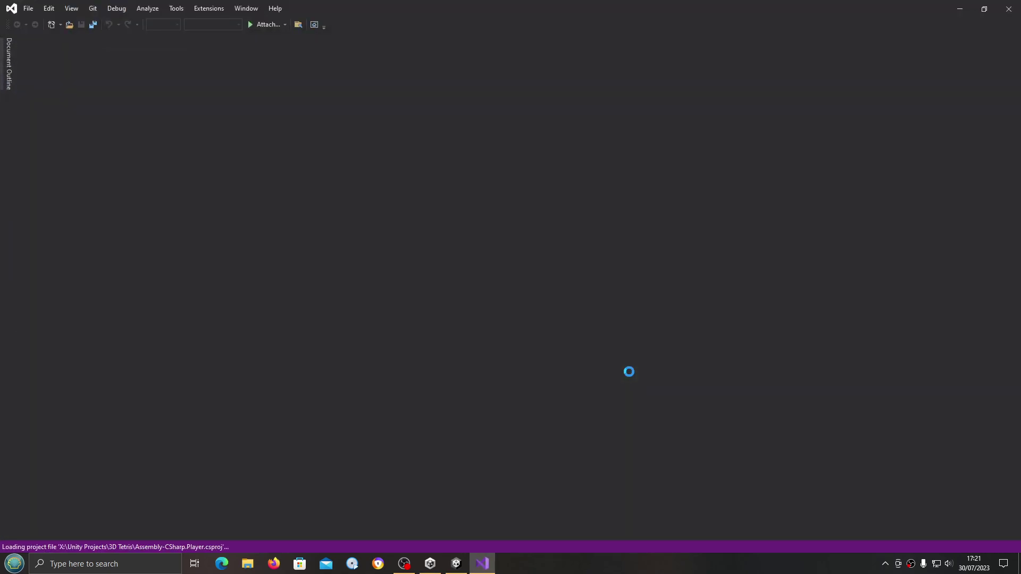
pyautogui.scroll(-10, 632, 377)
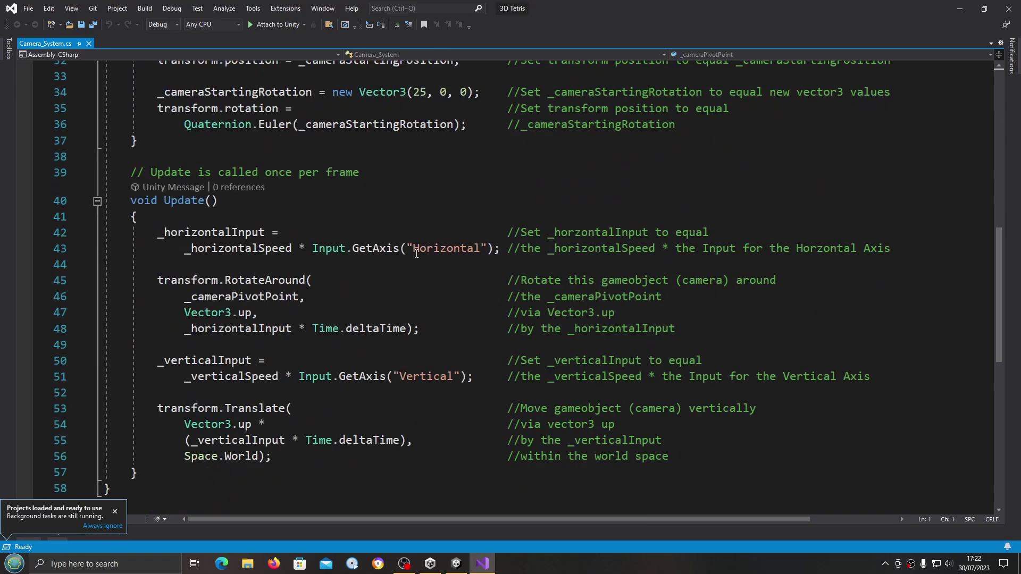
pyautogui.click(413, 249)
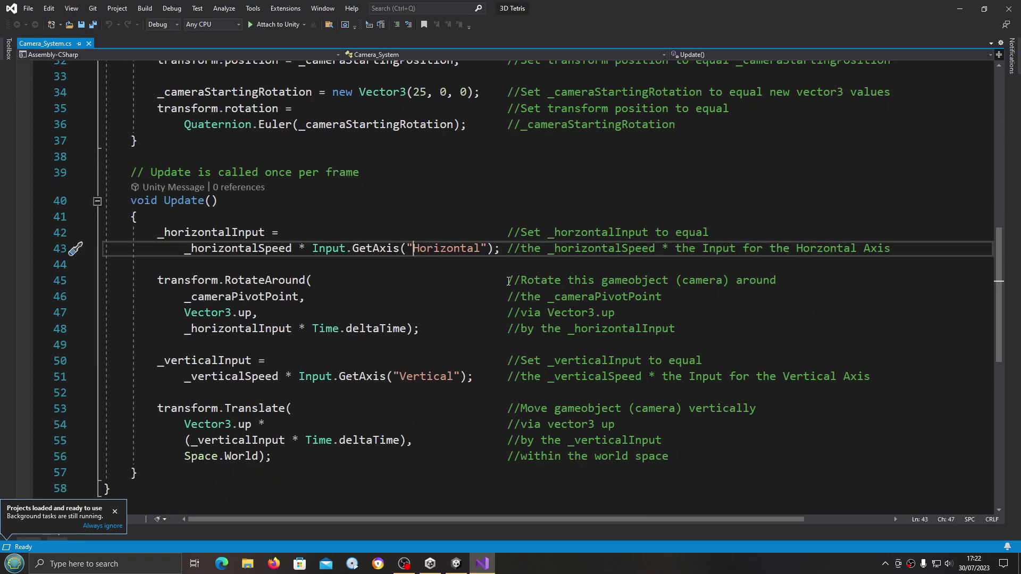
pyautogui.write('C')
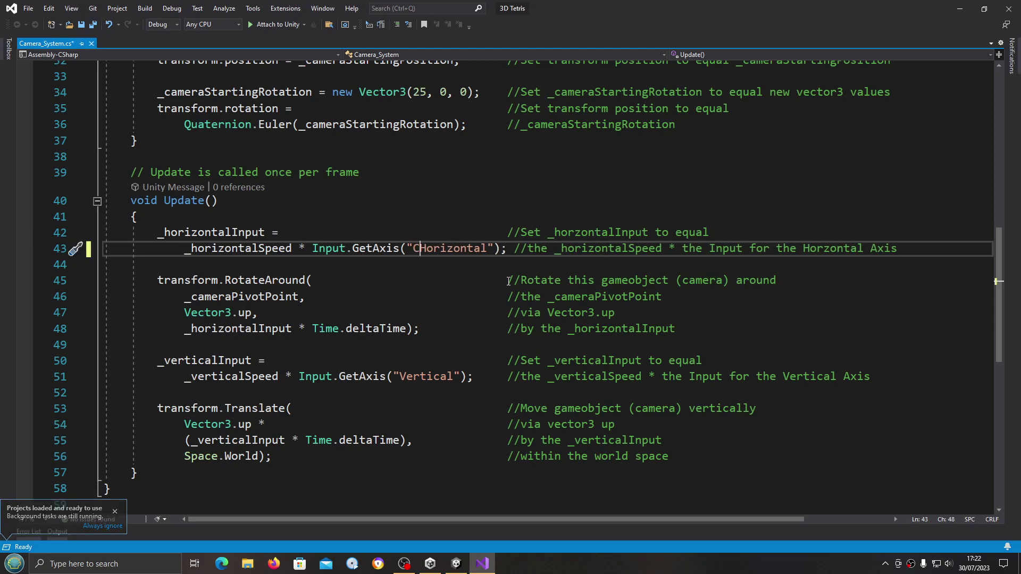
pyautogui.write('amera_')
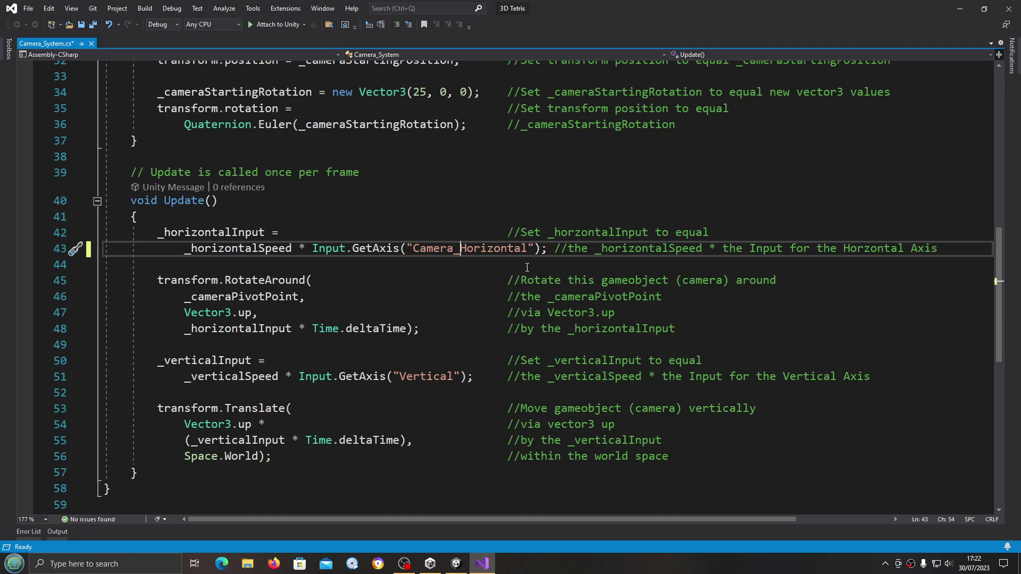
pyautogui.click(398, 378)
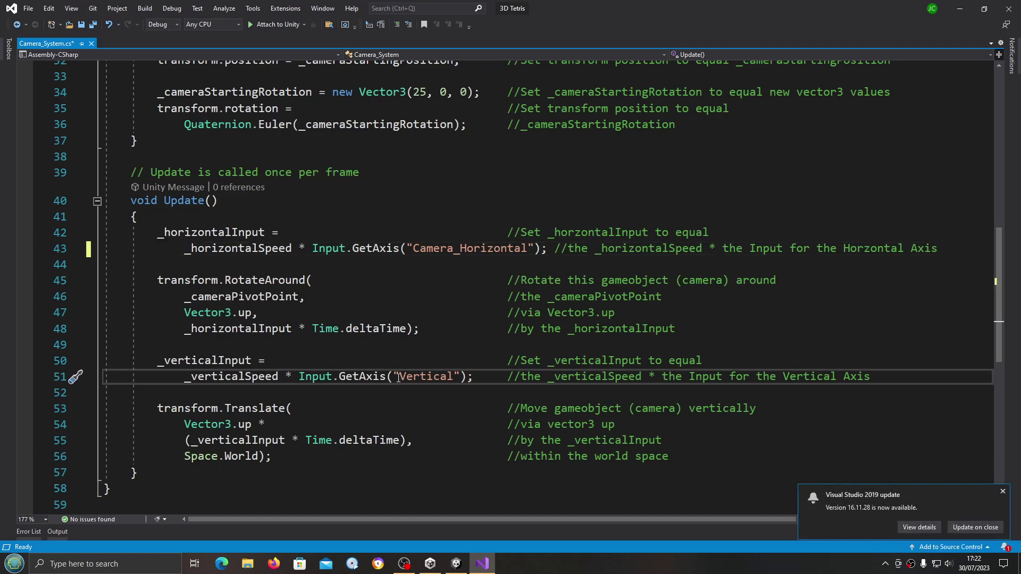
pyautogui.write('Camera_')
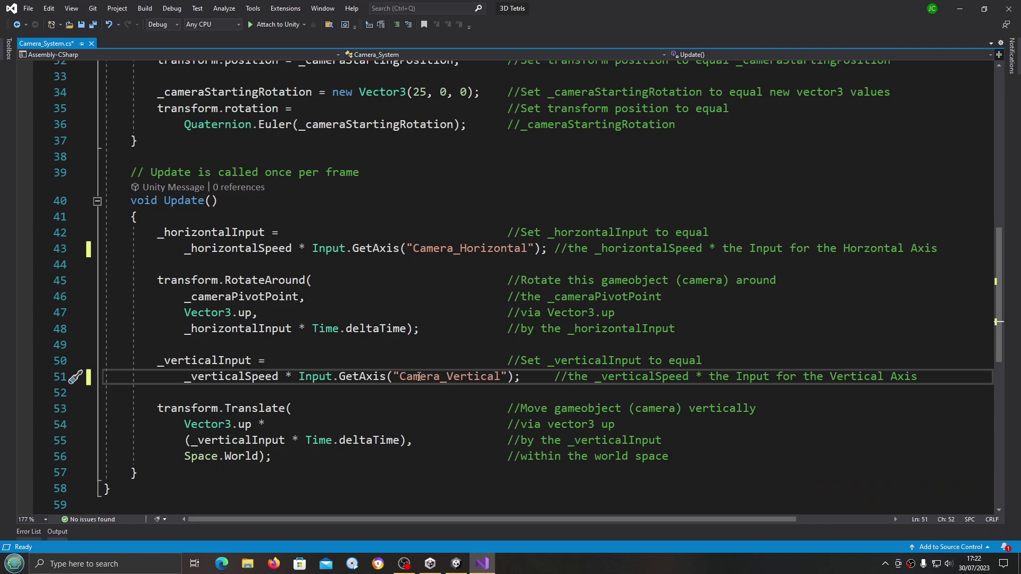
pyautogui.click(29, 8)
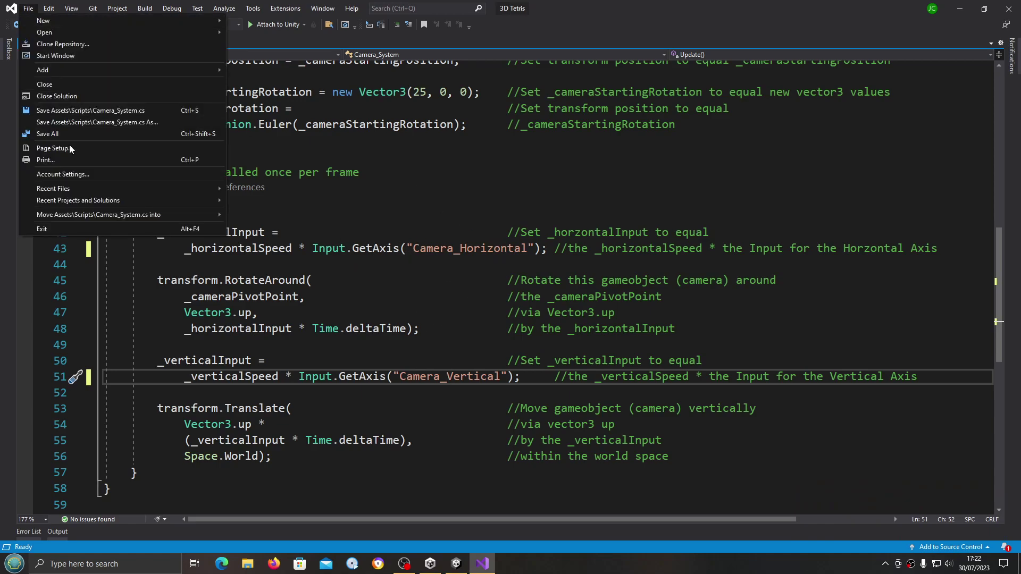
pyautogui.click(69, 160)
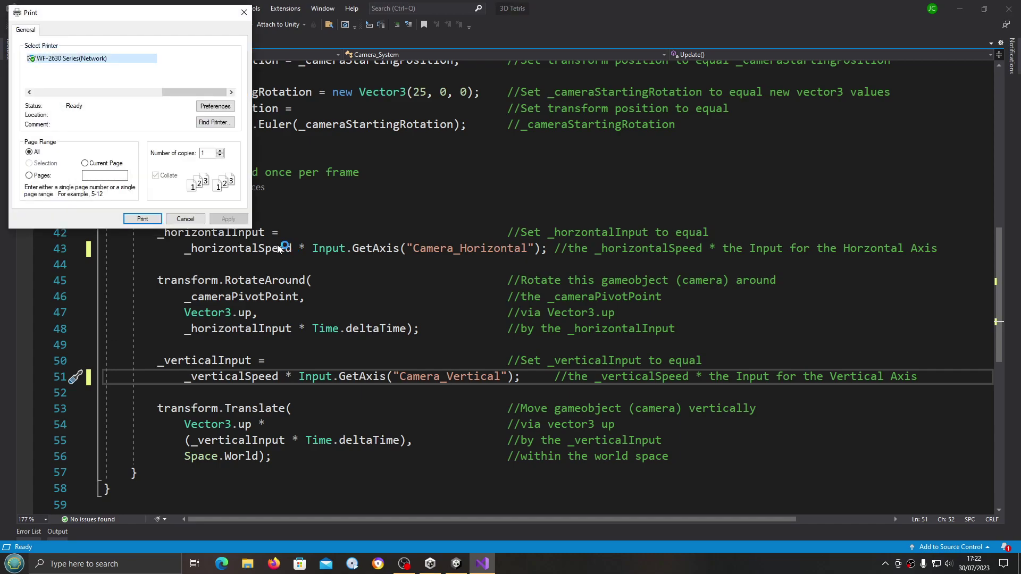
pyautogui.click(186, 219)
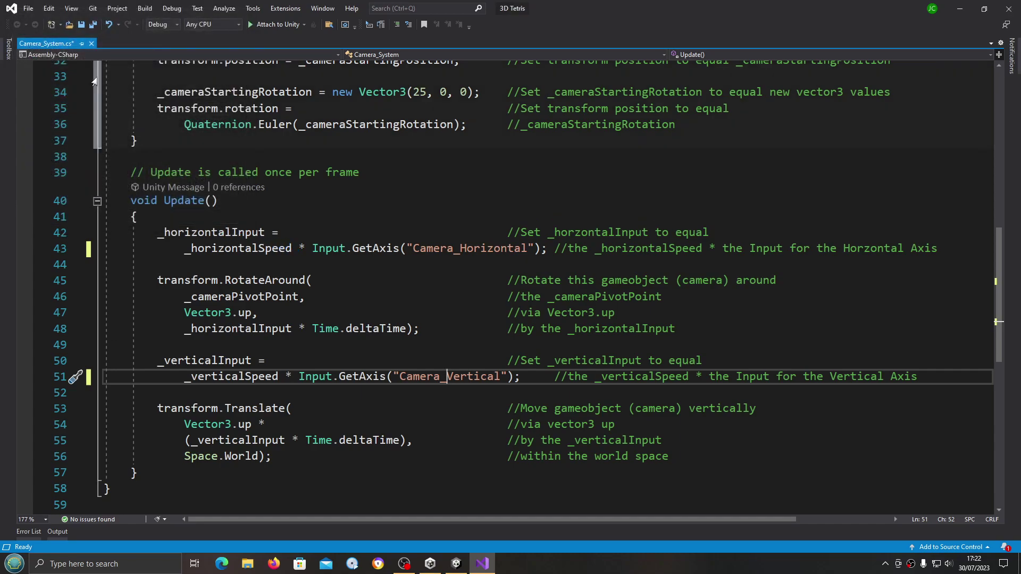
# - Save all changes to the Camera_System script and return to the Unity editor
pyautogui.click(28, 8)
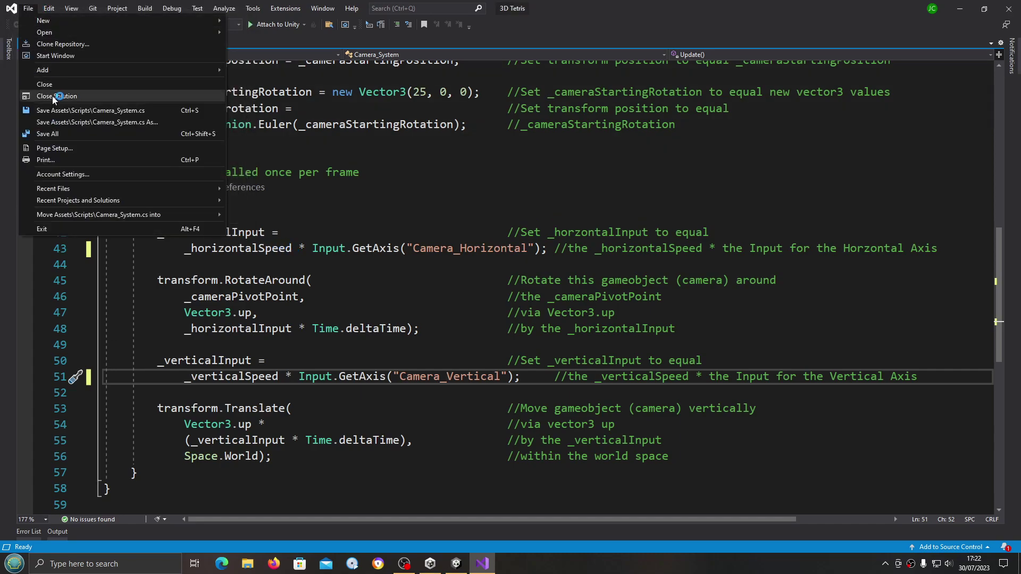
pyautogui.click(54, 134)
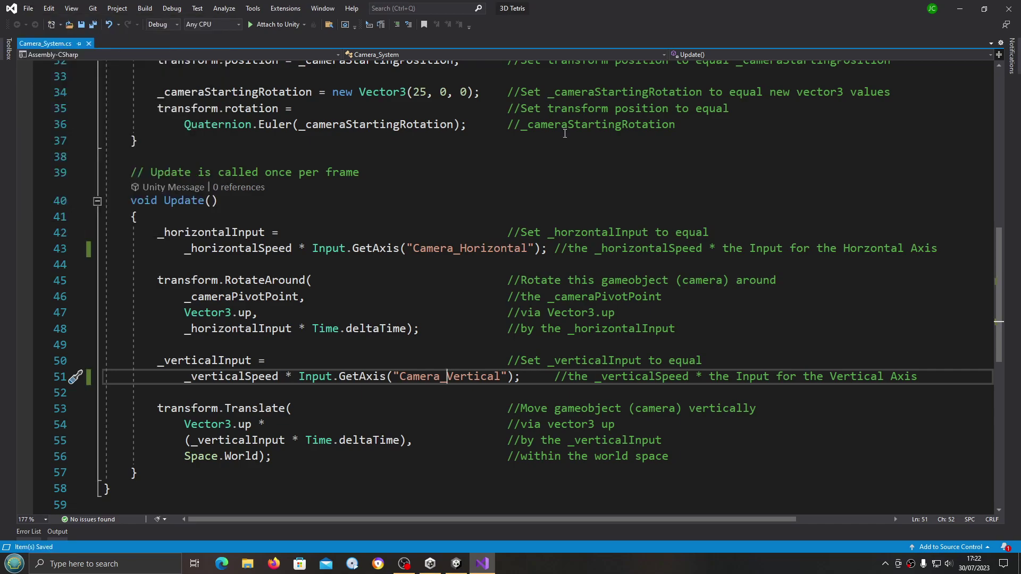
pyautogui.click(955, 14)
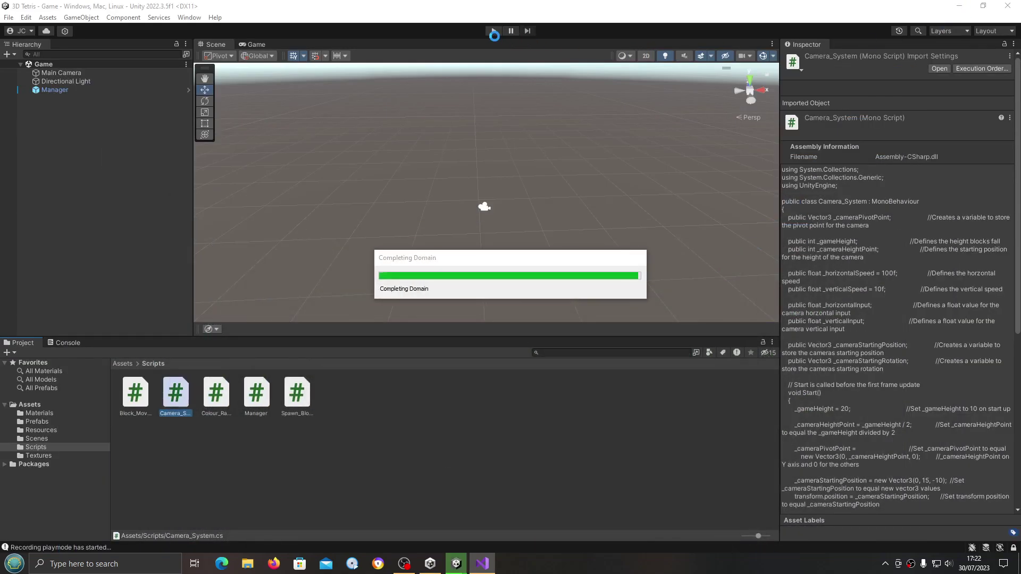
# - Show the Console and run the game in Play mode to test the camera controls, stopping it when done
pyautogui.click(67, 344)
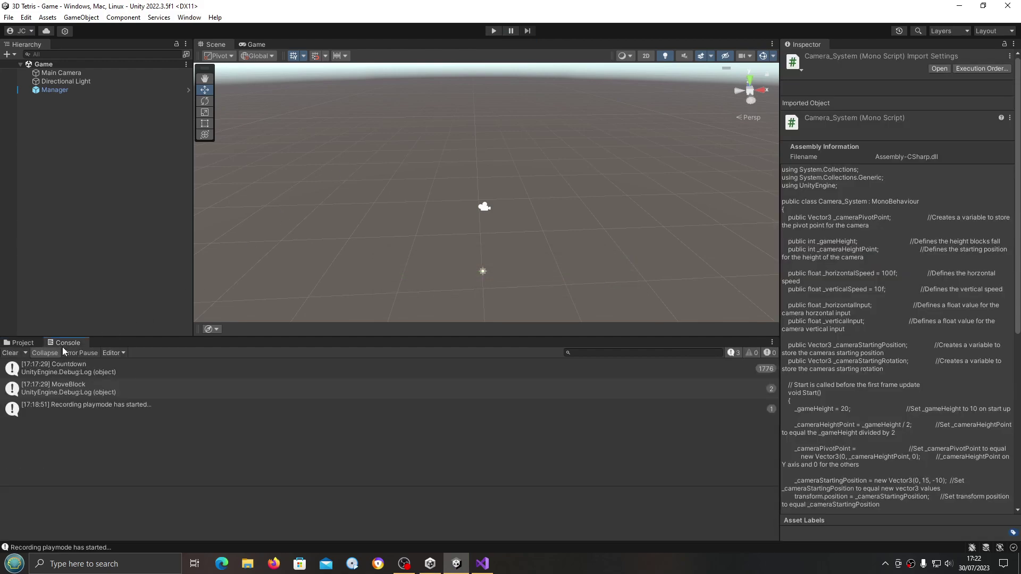
pyautogui.click(494, 30)
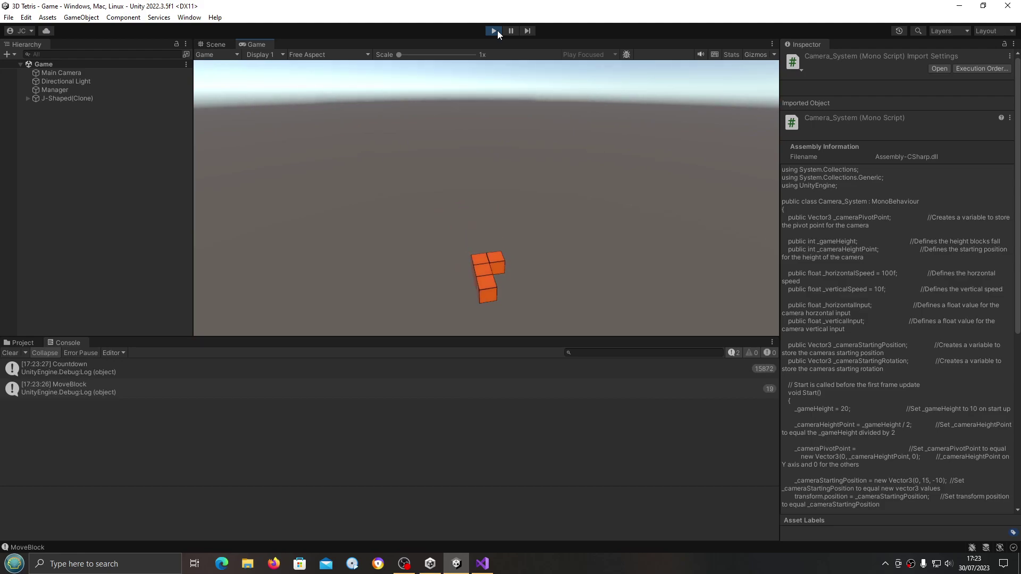
pyautogui.click(499, 29)
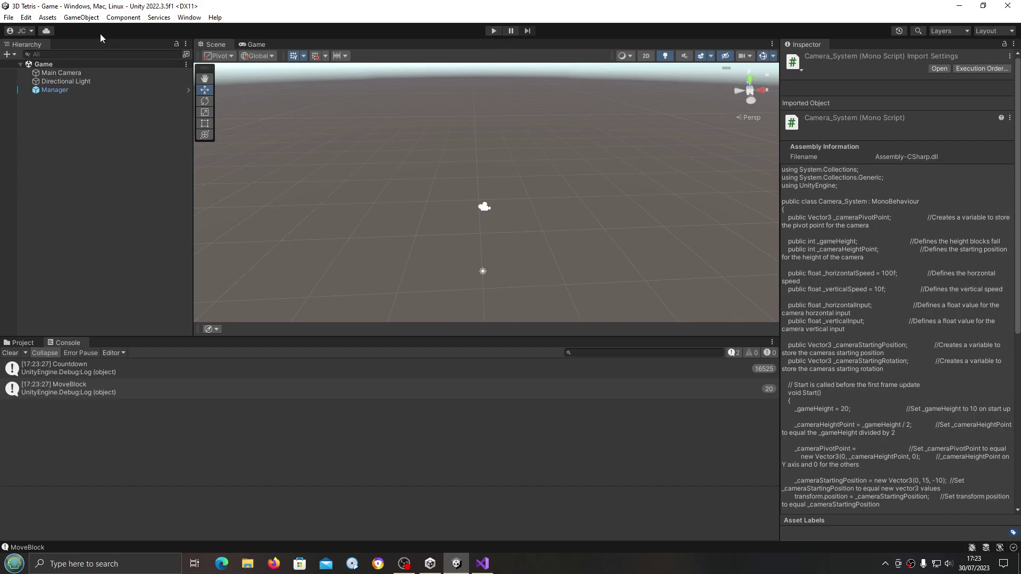
# - Open the Input Manager in Project Settings and duplicate the keyboard Camera_Horizontal and Camera_Vertical axis entries
pyautogui.click(28, 17)
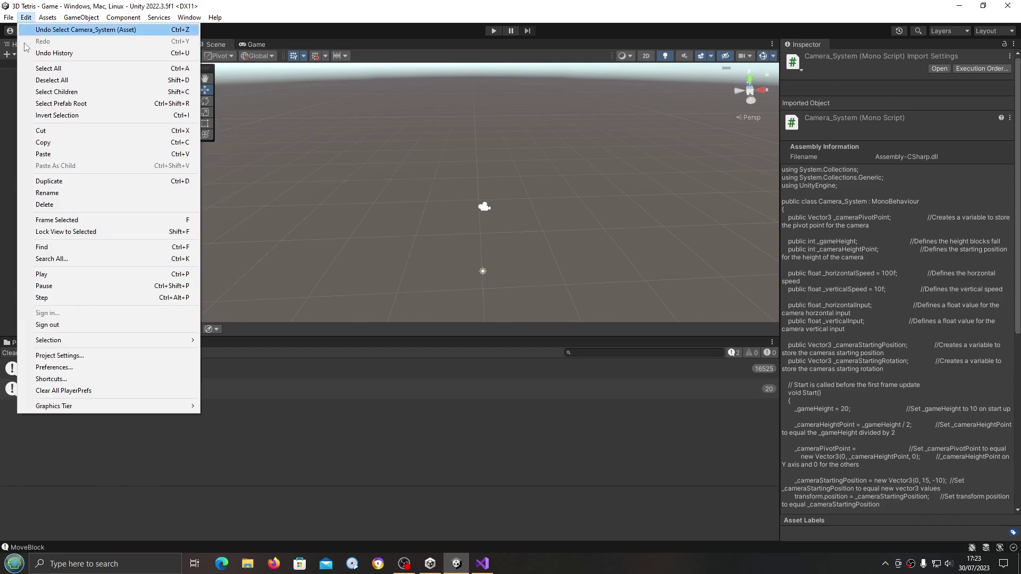
pyautogui.click(134, 355)
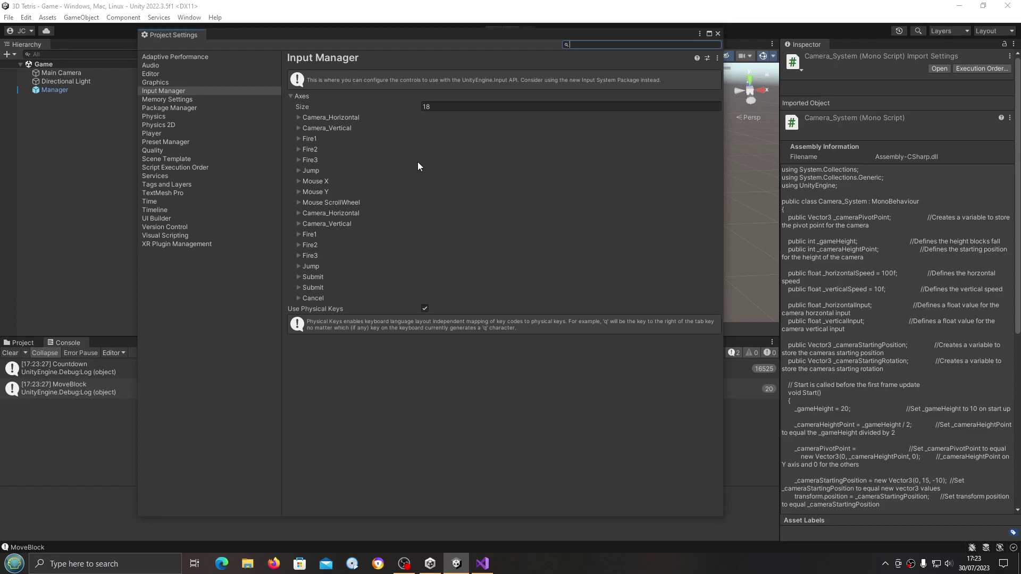
pyautogui.click(298, 117)
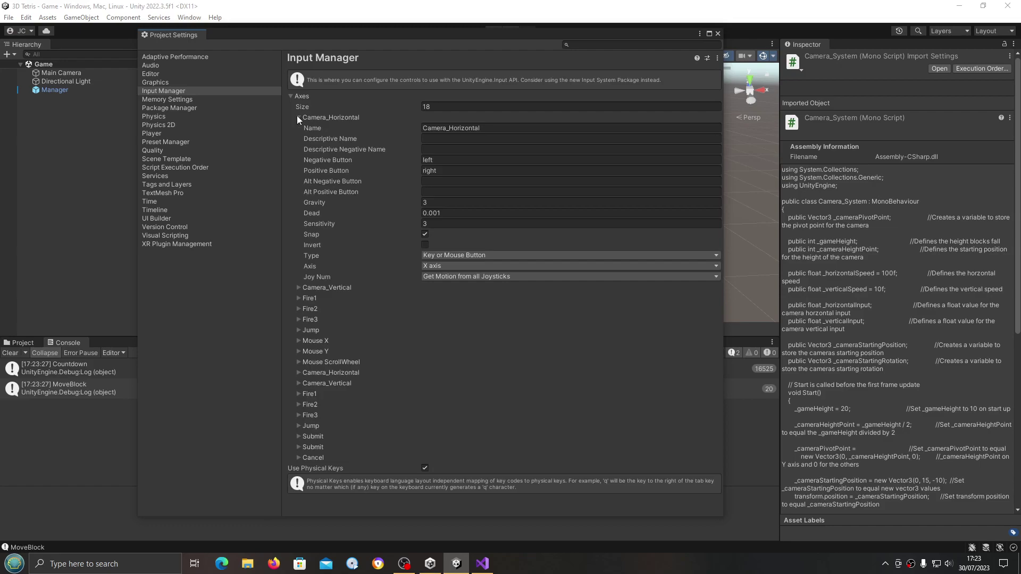
pyautogui.rightClick(358, 119)
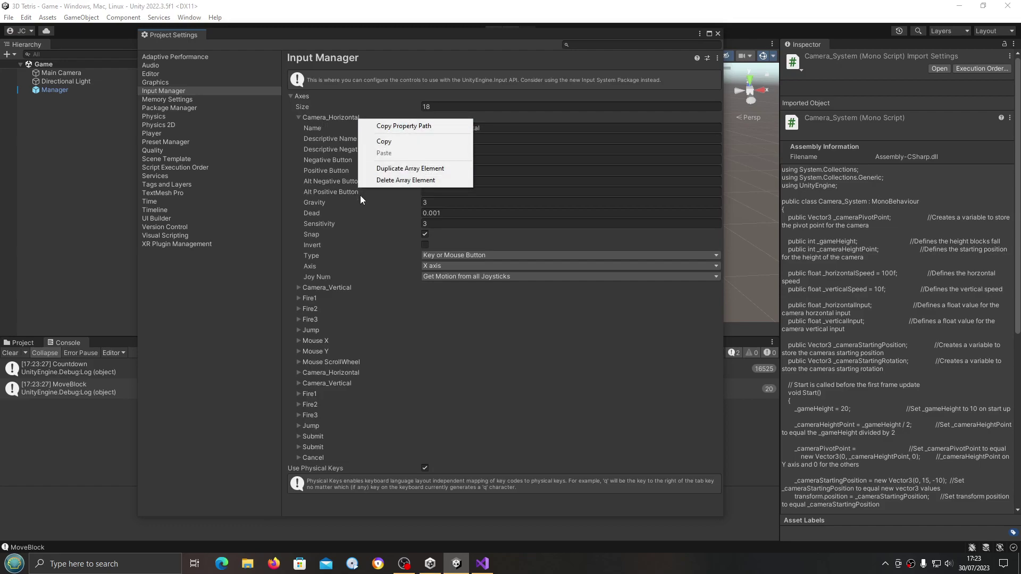
pyautogui.click(389, 168)
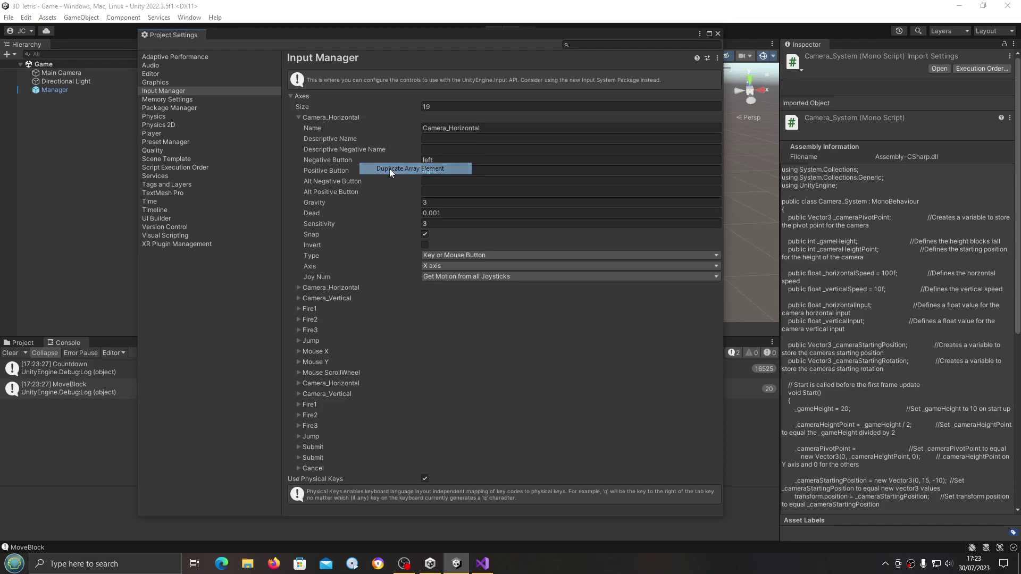
pyautogui.click(300, 116)
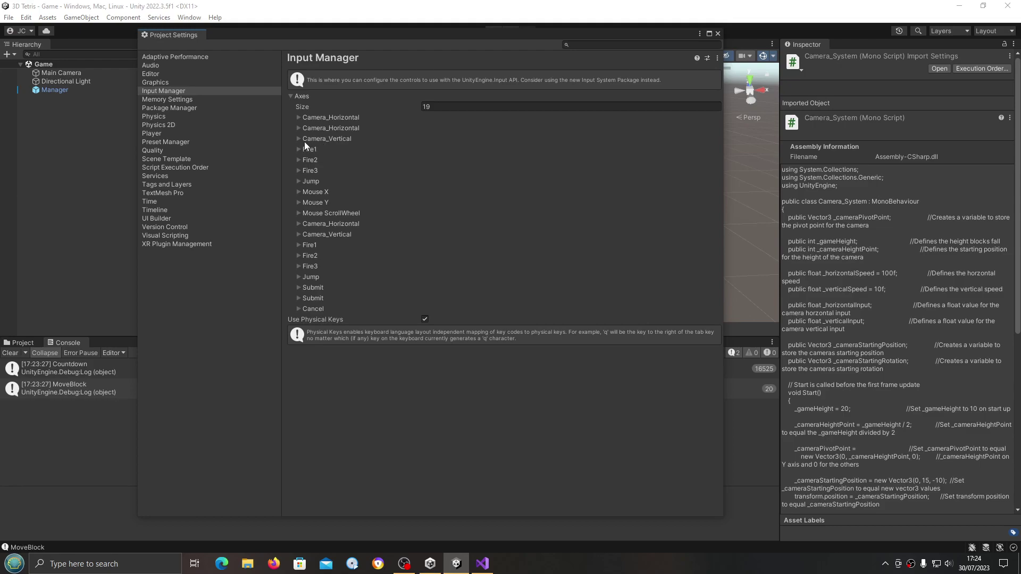
pyautogui.rightClick(304, 140)
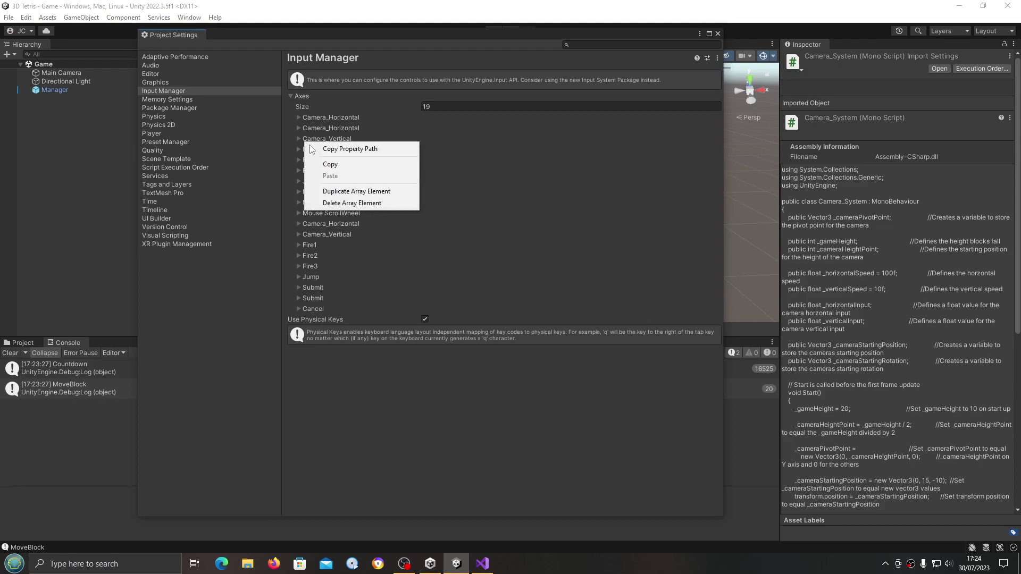
pyautogui.click(325, 193)
# - Rename the first keyboard Camera_Horizontal axis entry to Movement_Horizontal
pyautogui.click(359, 117)
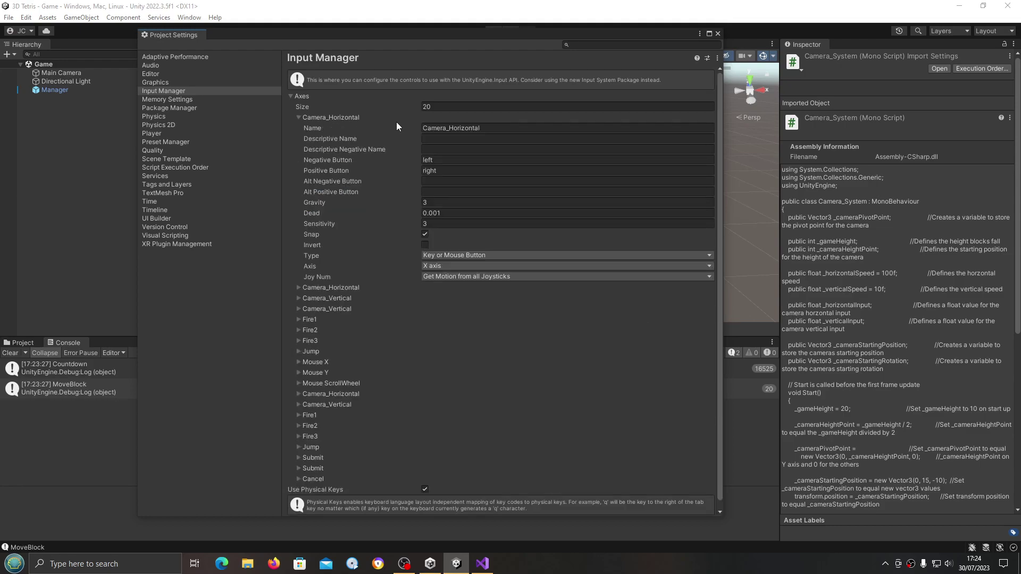
pyautogui.click(447, 128)
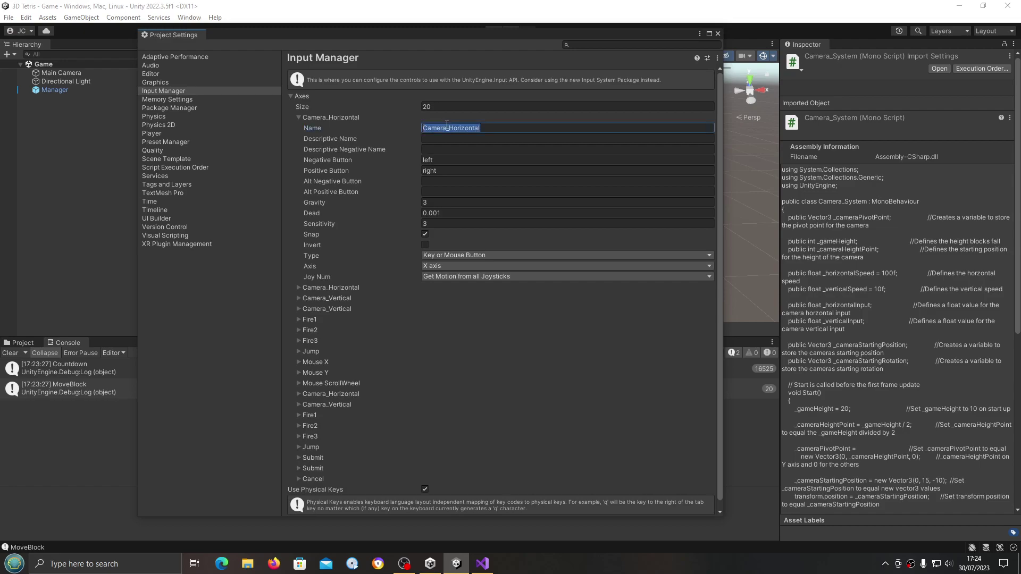
pyautogui.click(447, 128)
pyautogui.press('BackSpace')
pyautogui.press('BackSpace')
pyautogui.press('BackSpace')
pyautogui.press('BackSpace')
pyautogui.press('BackSpace')
pyautogui.press('BackSpace')
pyautogui.write('Movement')
# - Set Movement_Horizontal's negative button to "a" and positive button to "d", and collapse the entry
pyautogui.click(466, 160)
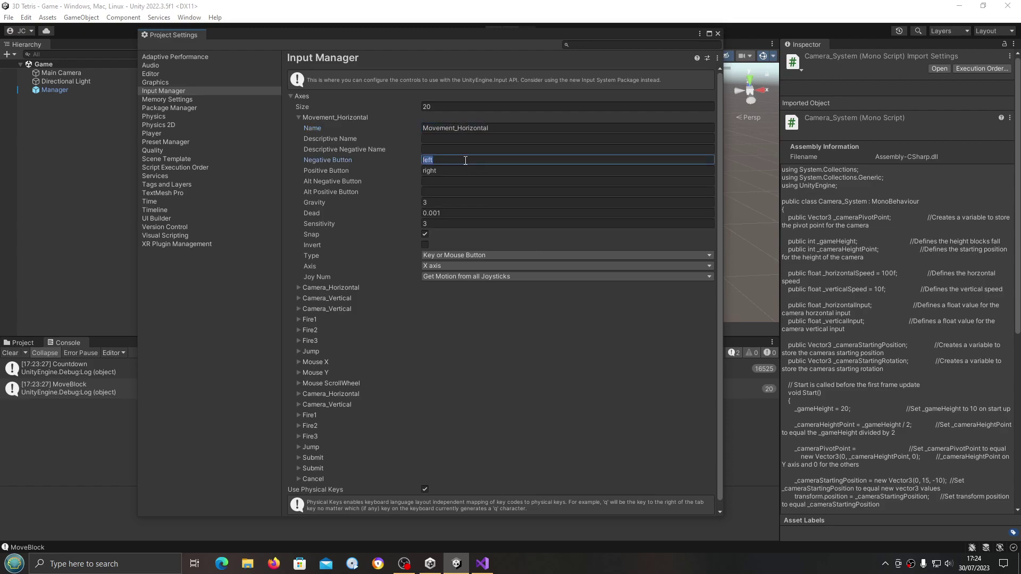
pyautogui.write('a')
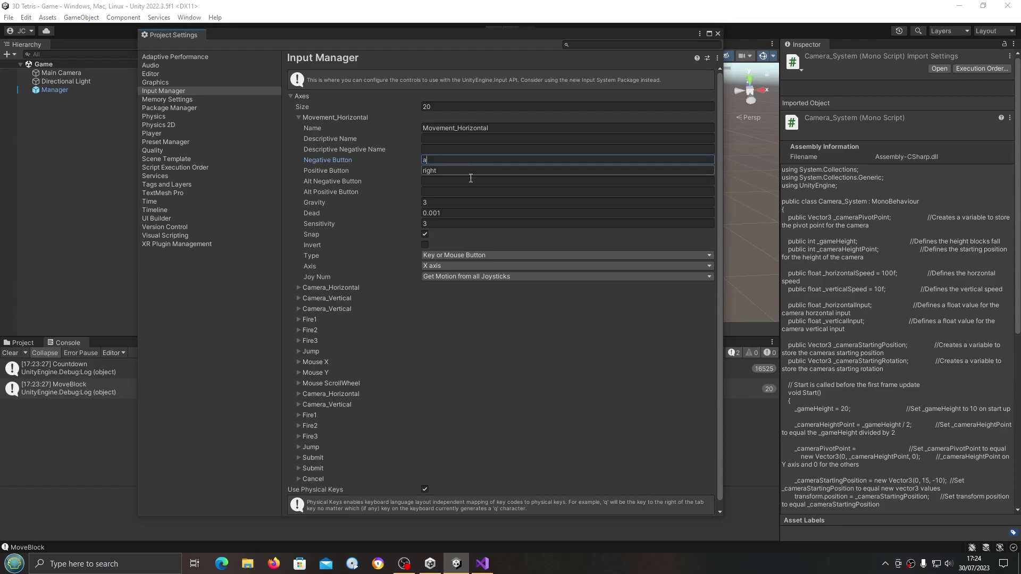
pyautogui.click(471, 172)
pyautogui.write('d')
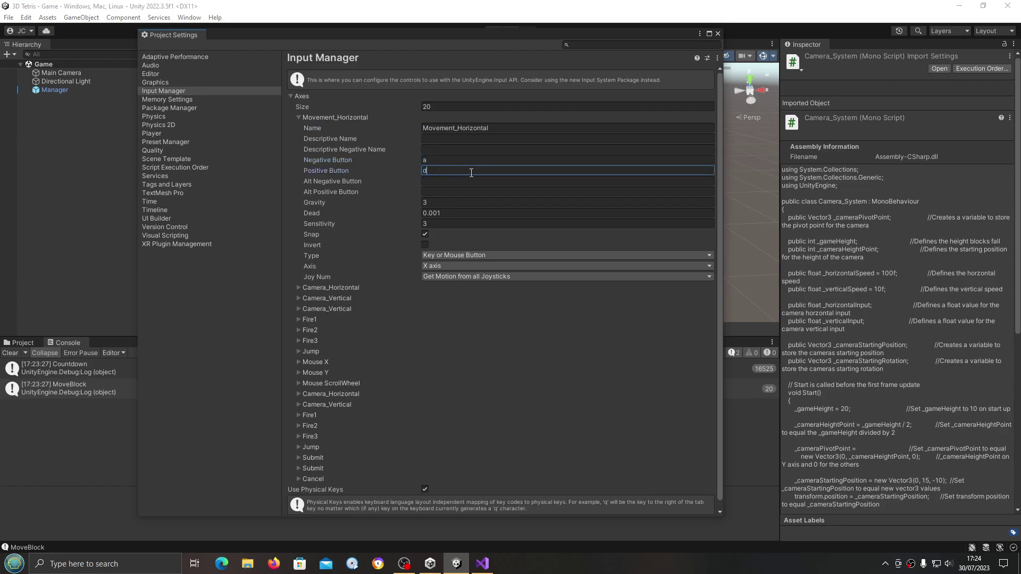
pyautogui.click(298, 117)
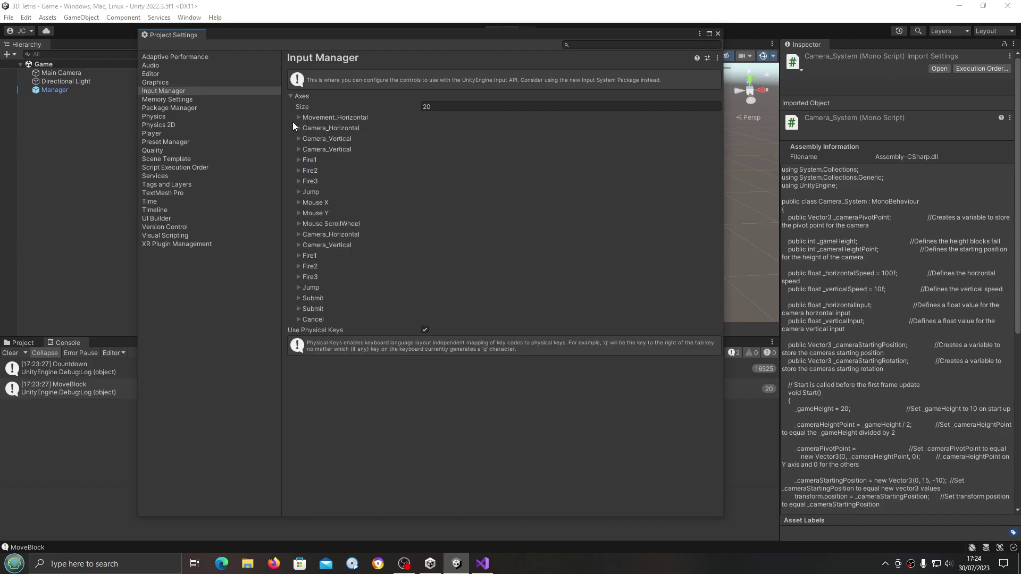
# - Rename the first keyboard Camera_Vertical axis entry to Movement_Vertical
pyautogui.click(324, 139)
pyautogui.click(443, 148)
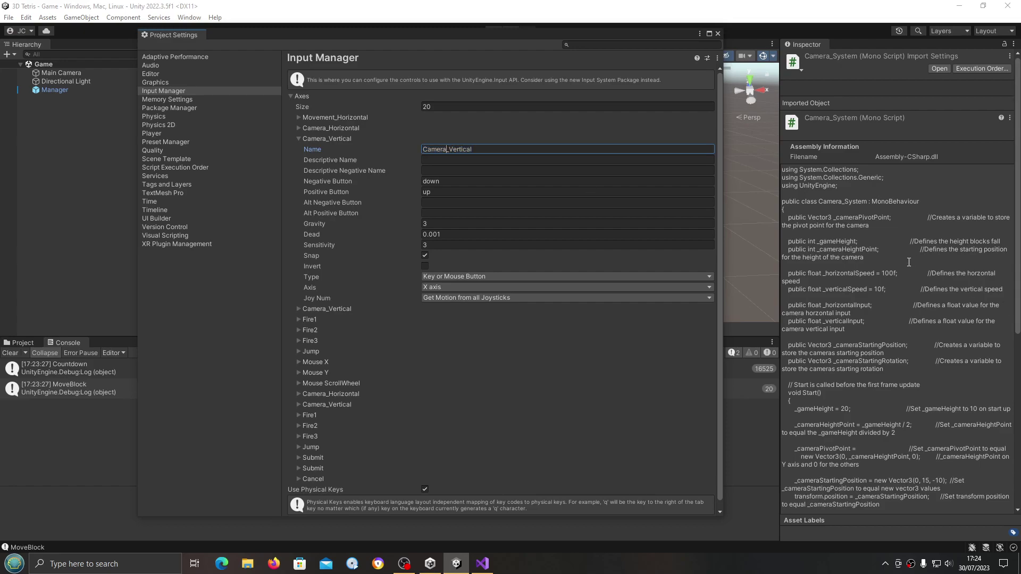
pyautogui.press('BackSpace')
pyautogui.press('BackSpace')
pyautogui.press('BackSpace')
pyautogui.press('BackSpace')
pyautogui.press('BackSpace')
pyautogui.press('BackSpace')
pyautogui.write('Movement')
# - Set Movement_Vertical's negative button to "s" and positive button to "w", and collapse the entry
pyautogui.click(532, 184)
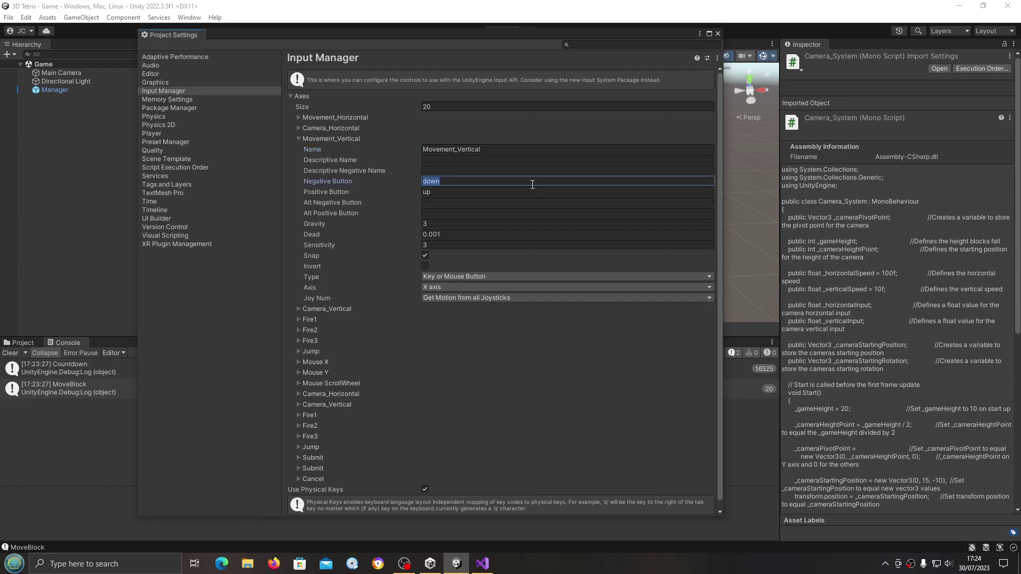
pyautogui.write('s')
pyautogui.click(533, 192)
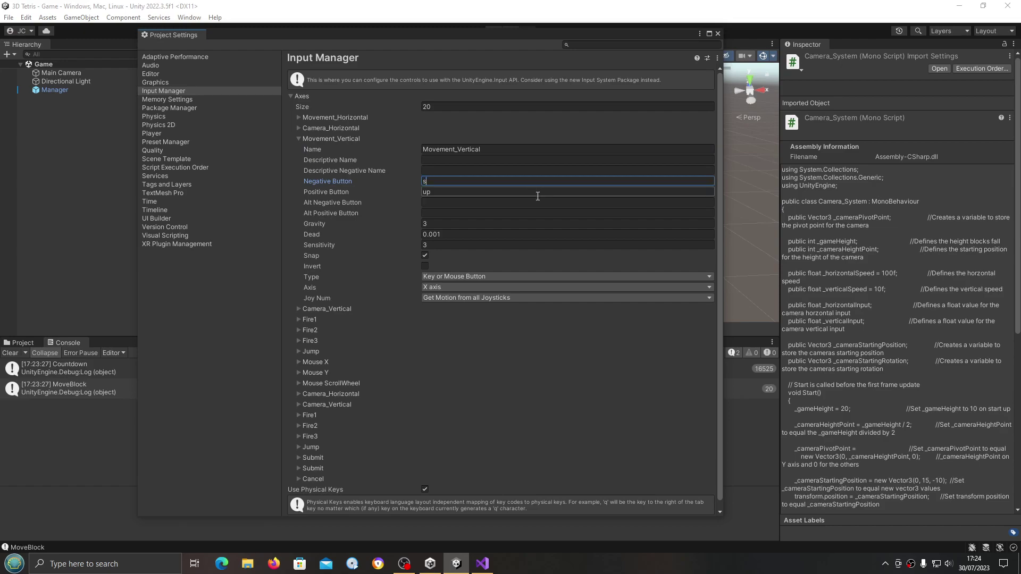
pyautogui.write('w')
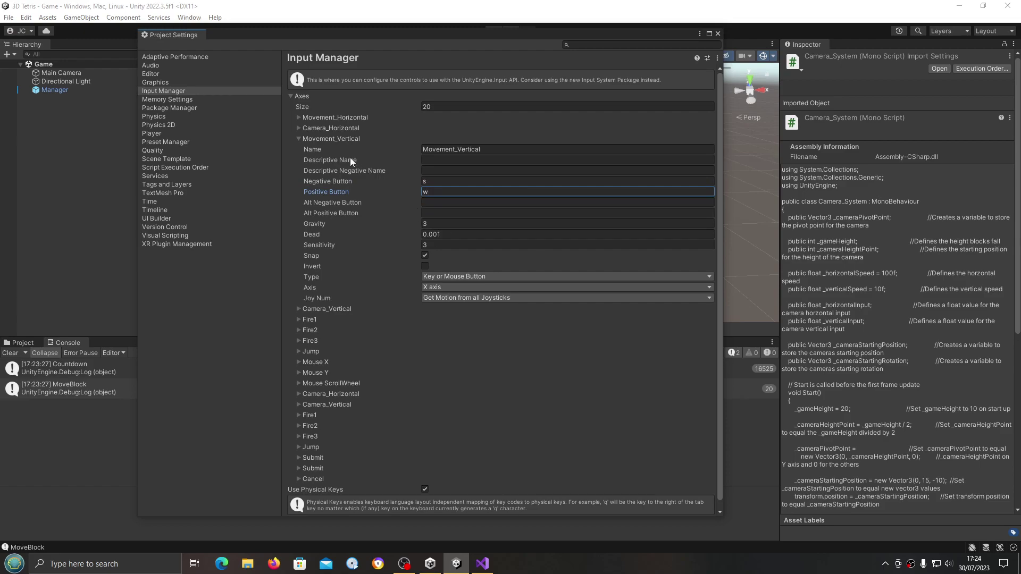
pyautogui.click(304, 138)
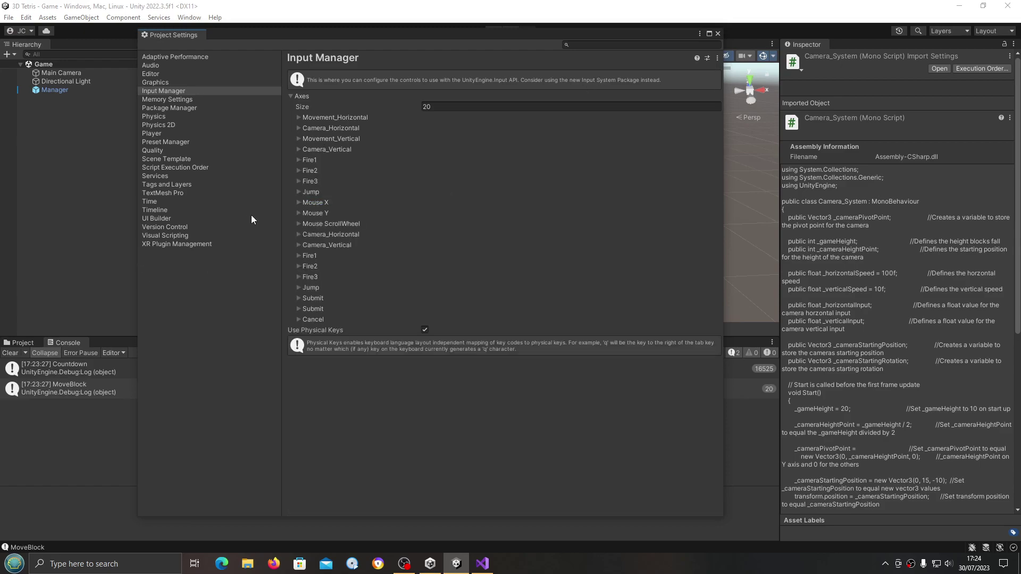
# - Duplicate the joystick Camera_Horizontal and Camera_Vertical axis entries below Mouse ScrollWheel
pyautogui.click(317, 236)
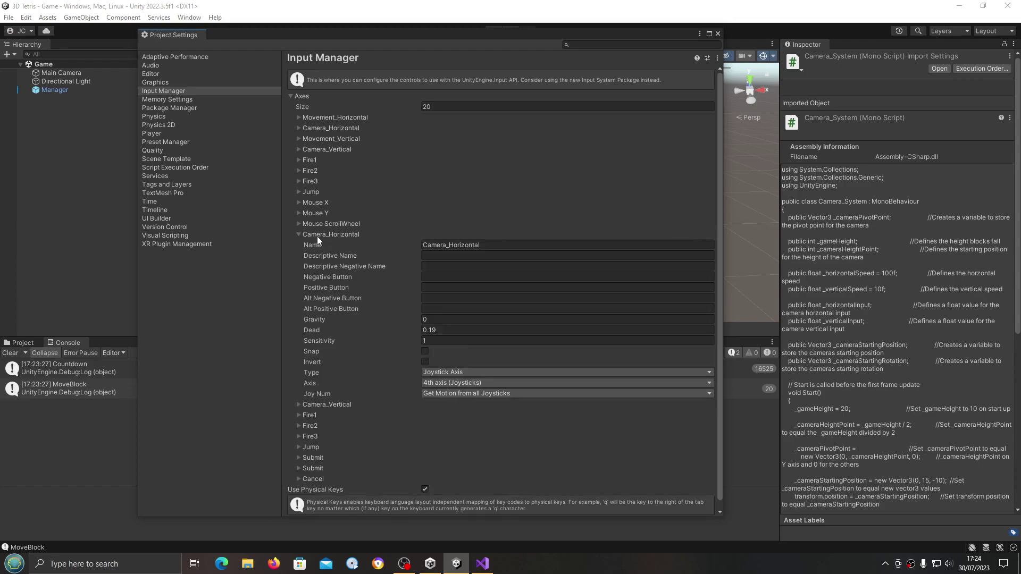
pyautogui.rightClick(317, 236)
pyautogui.click(351, 286)
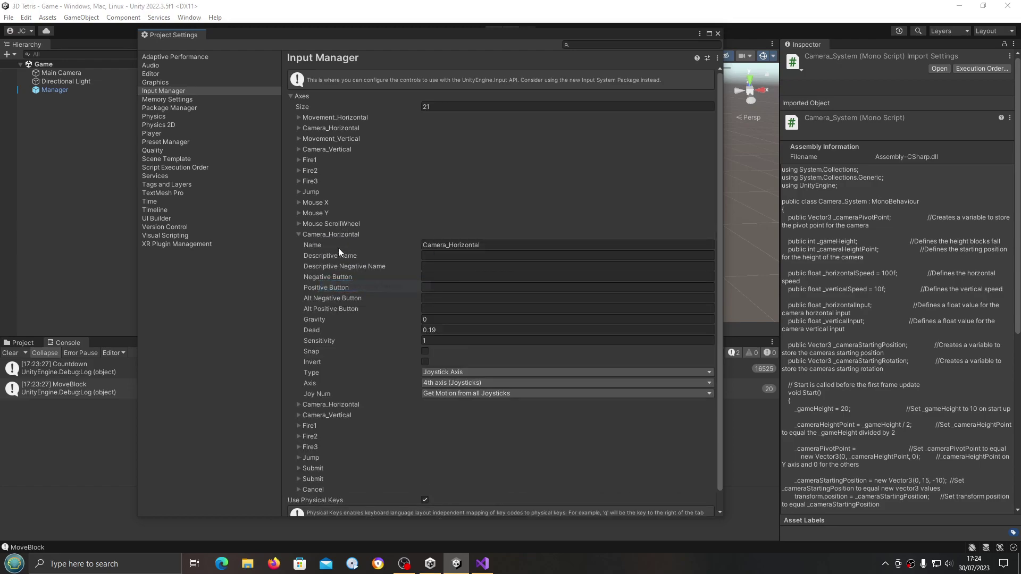
pyautogui.click(297, 234)
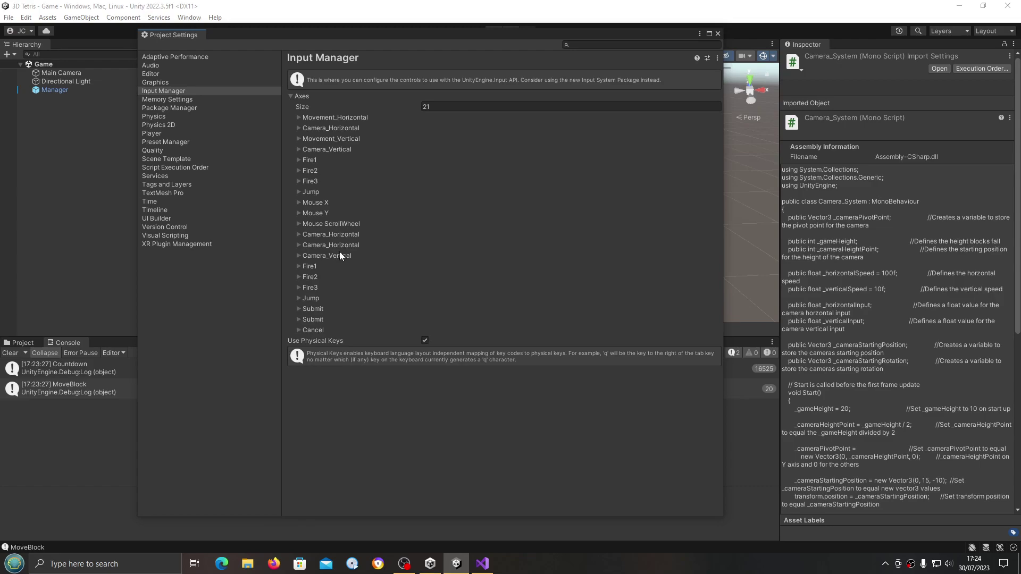
pyautogui.rightClick(341, 256)
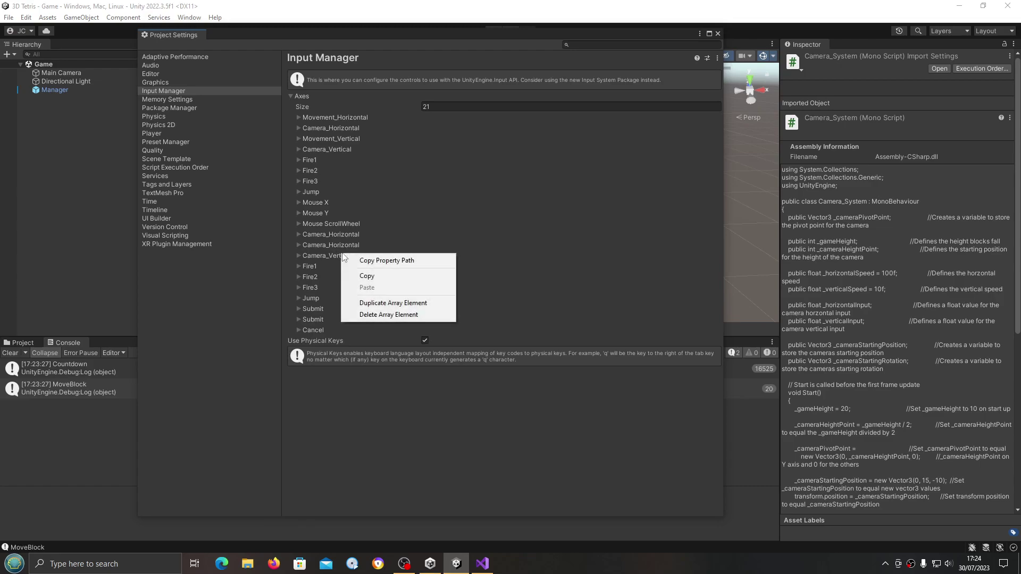
pyautogui.click(384, 306)
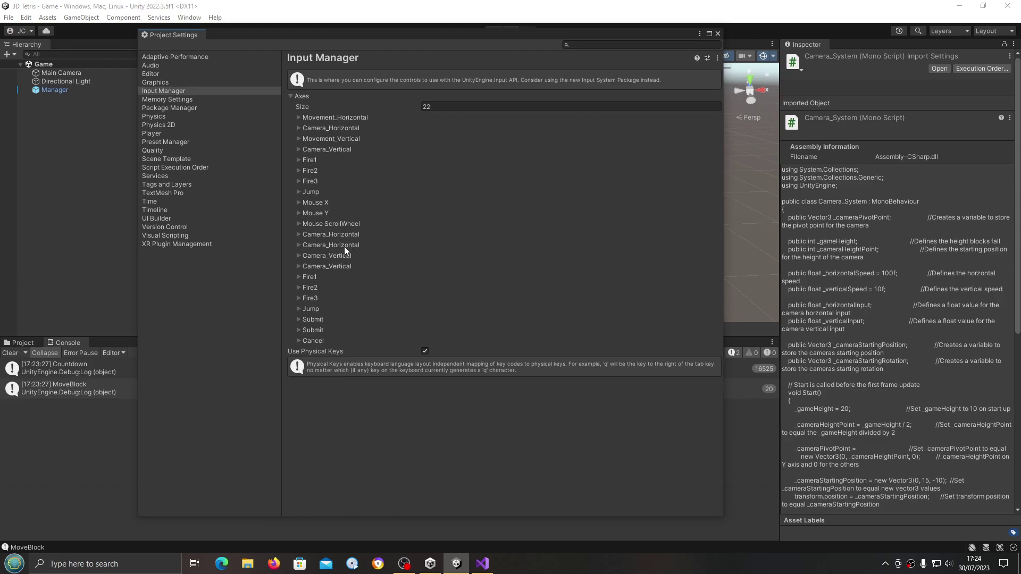
# - Rename the first joystick Camera_Horizontal entry to Movement_Horizontal and set its axis to 6th axis (Joysticks)
pyautogui.click(300, 235)
pyautogui.click(448, 245)
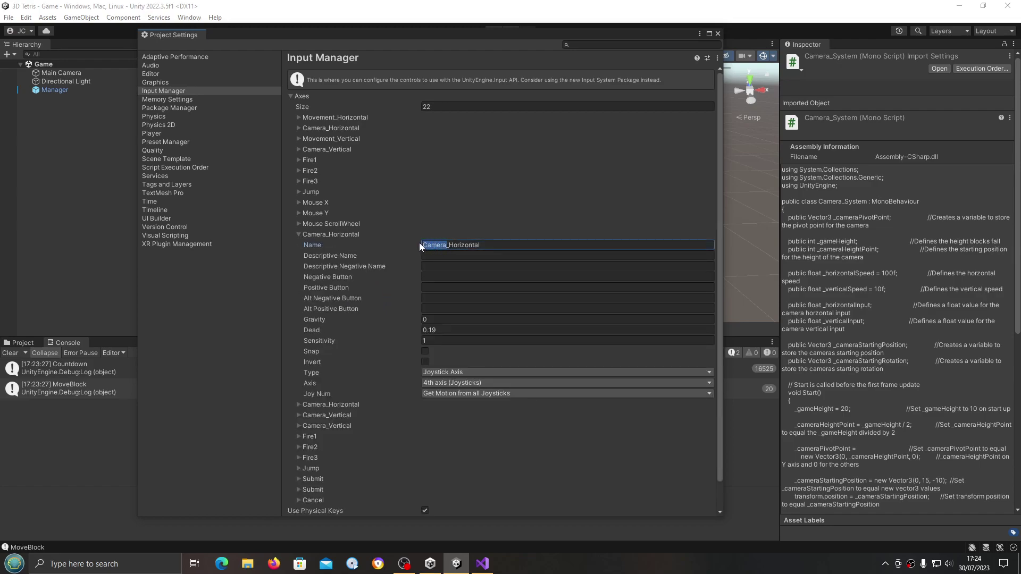
pyautogui.write('Movement')
pyautogui.click(470, 383)
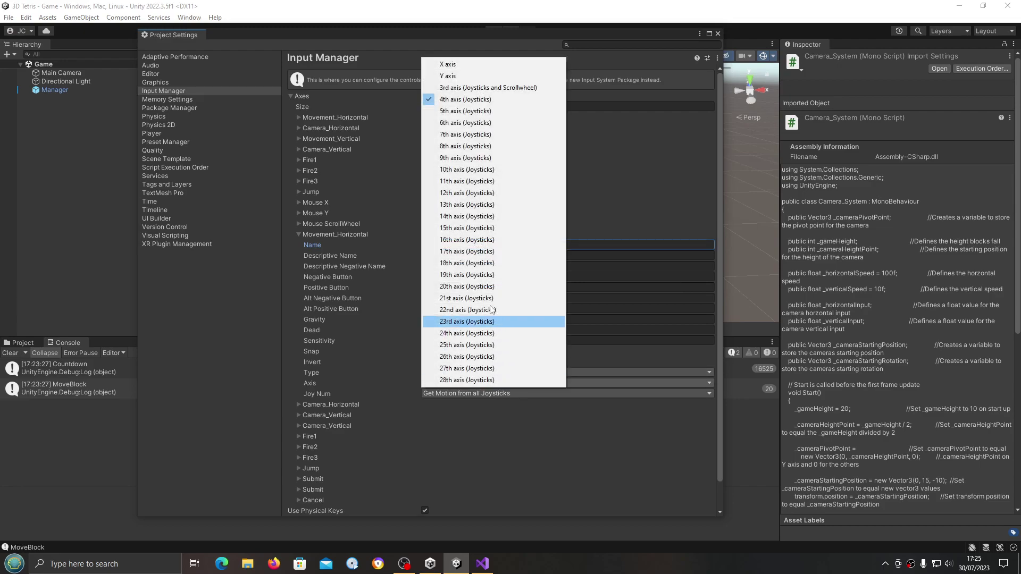
pyautogui.click(523, 124)
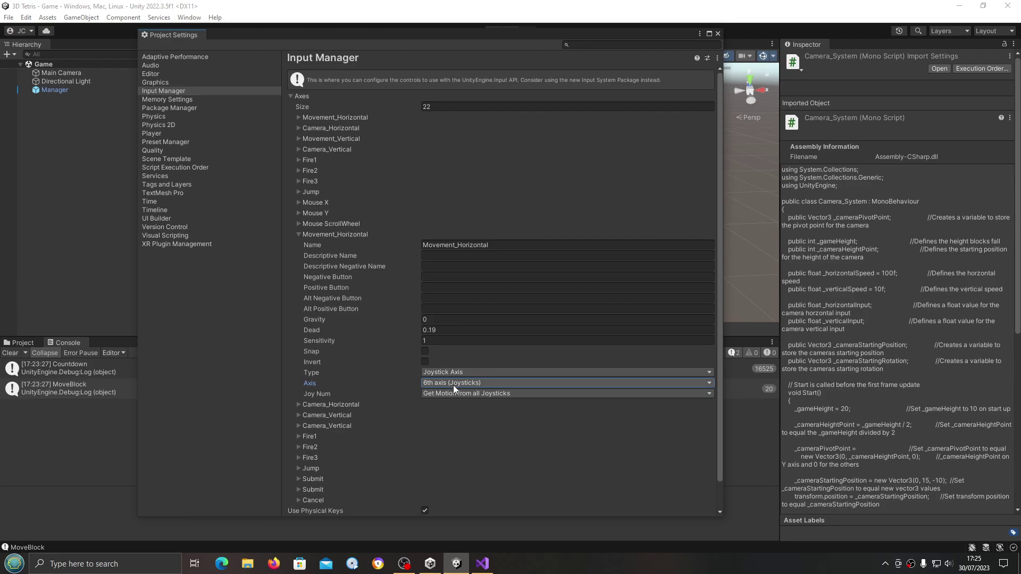
# - Rename the first joystick Camera_Vertical entry to Movement_Vertical and set its axis to 7th axis (Joysticks)
pyautogui.click(299, 234)
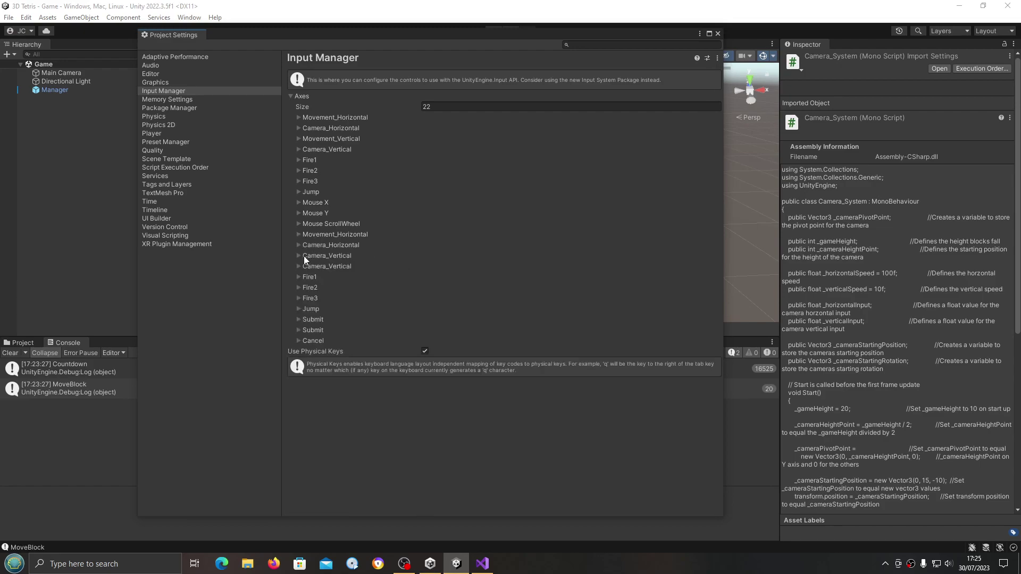
pyautogui.click(299, 256)
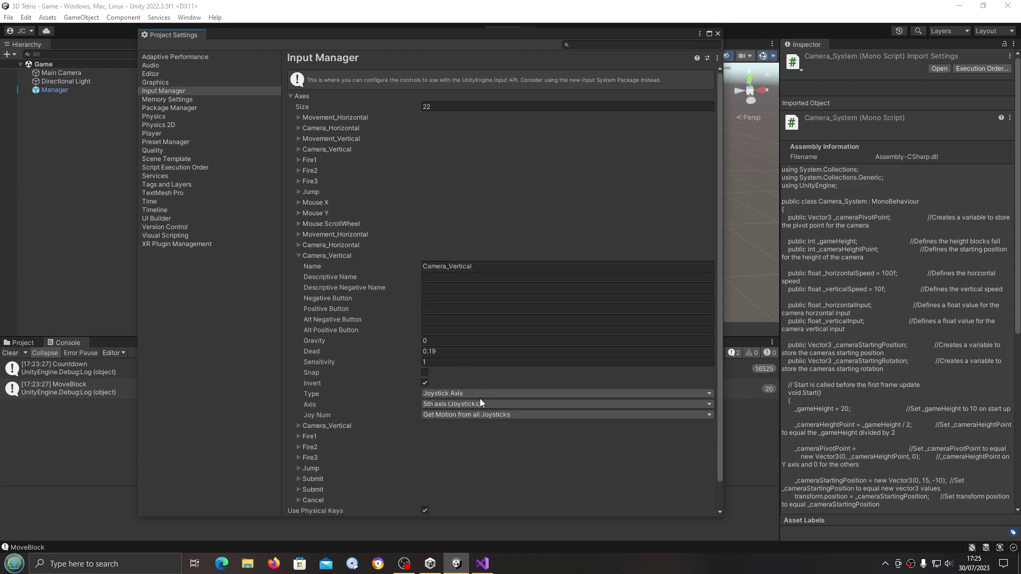
pyautogui.click(484, 415)
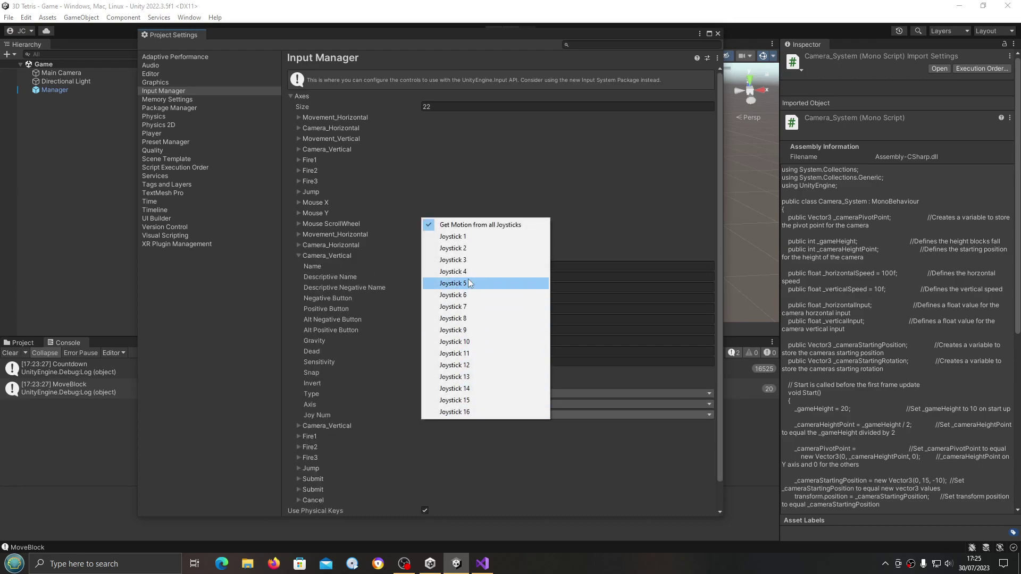
pyautogui.click(464, 446)
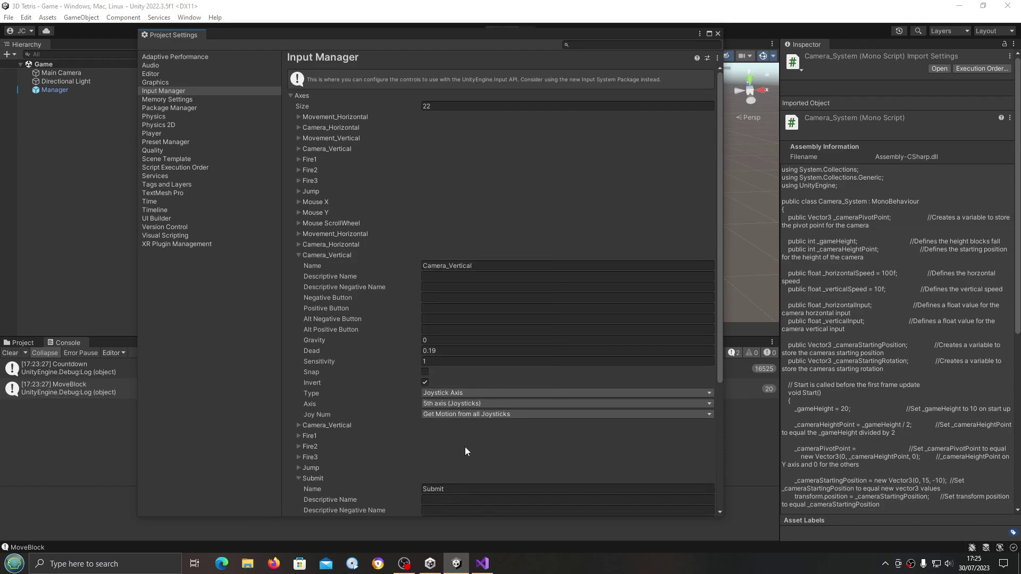
pyautogui.click(457, 404)
pyautogui.click(466, 155)
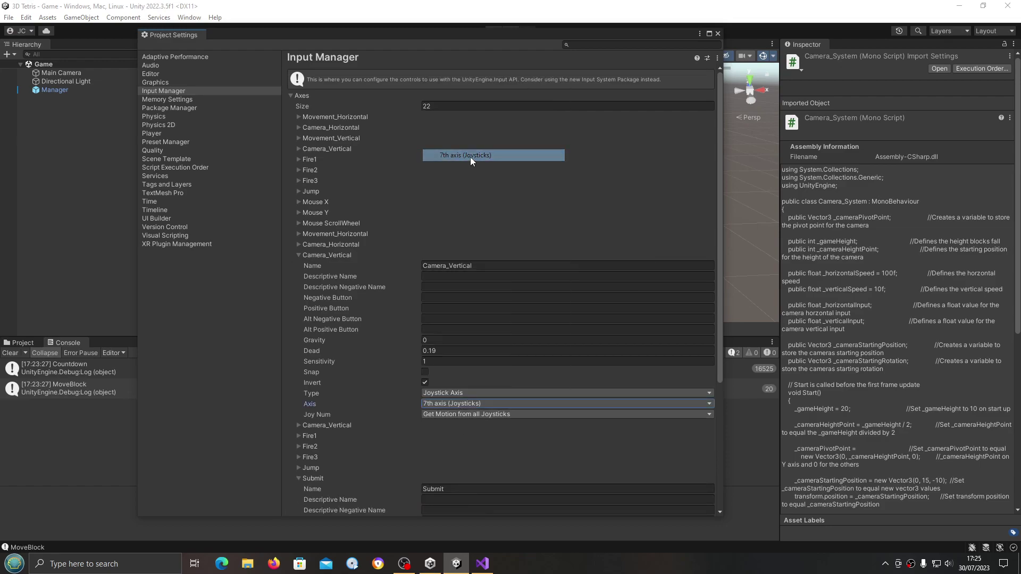
pyautogui.click(299, 478)
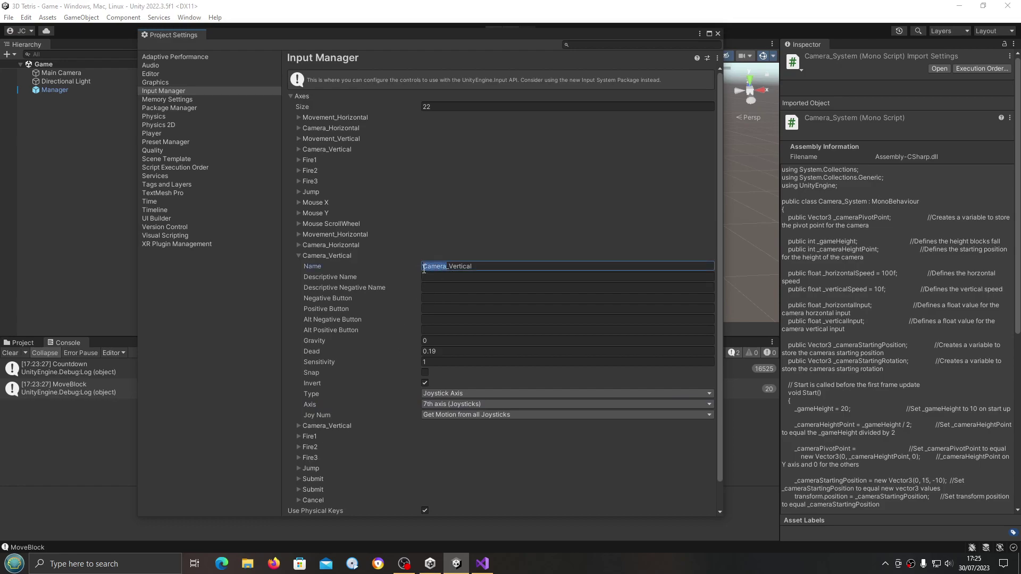
pyautogui.write('Movement')
pyautogui.click(298, 256)
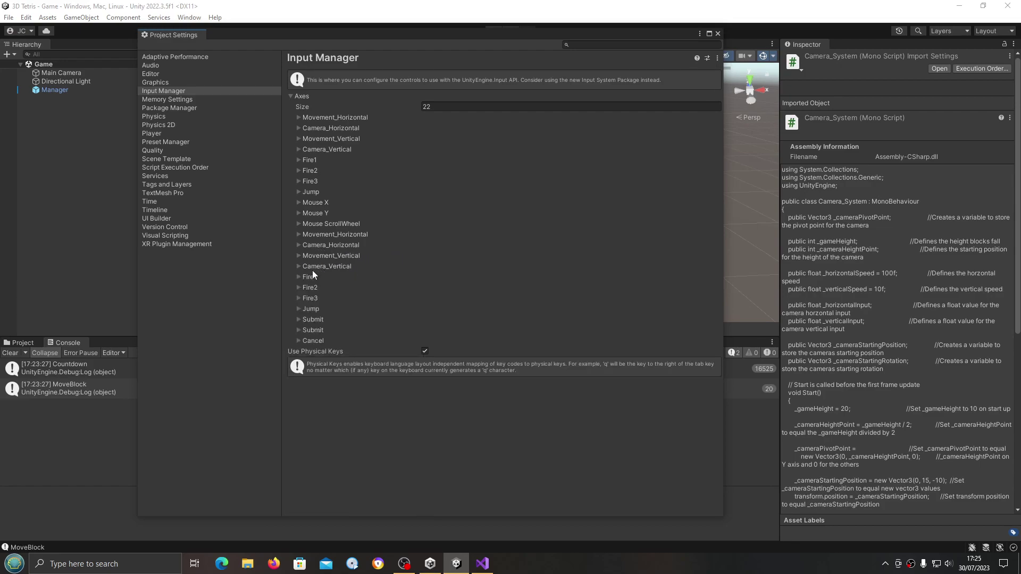
# - Duplicate the joystick Movement_Horizontal axis entry below Mouse ScrollWheel
pyautogui.click(346, 233)
pyautogui.click(345, 233)
pyautogui.rightClick(346, 232)
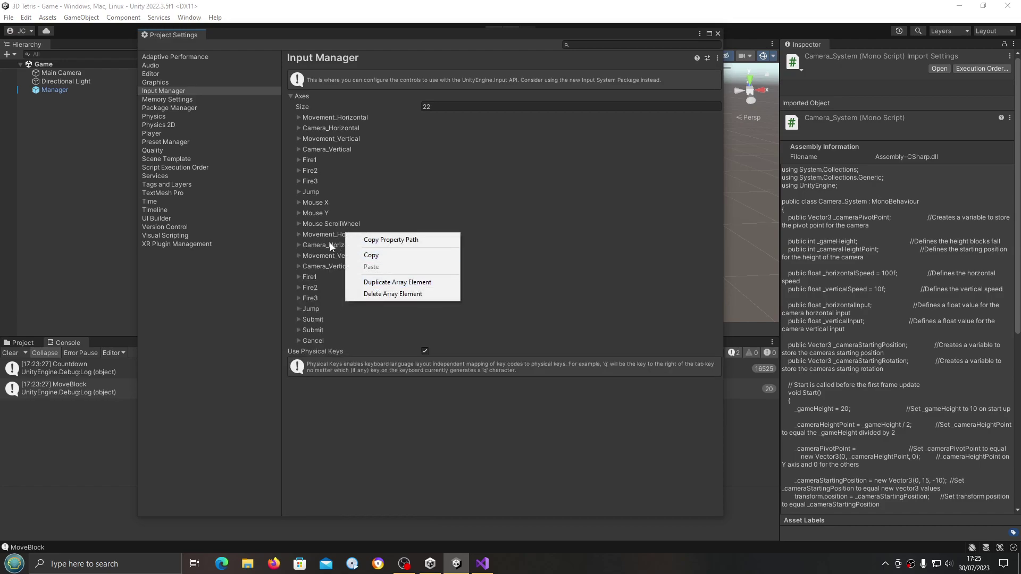
pyautogui.click(375, 282)
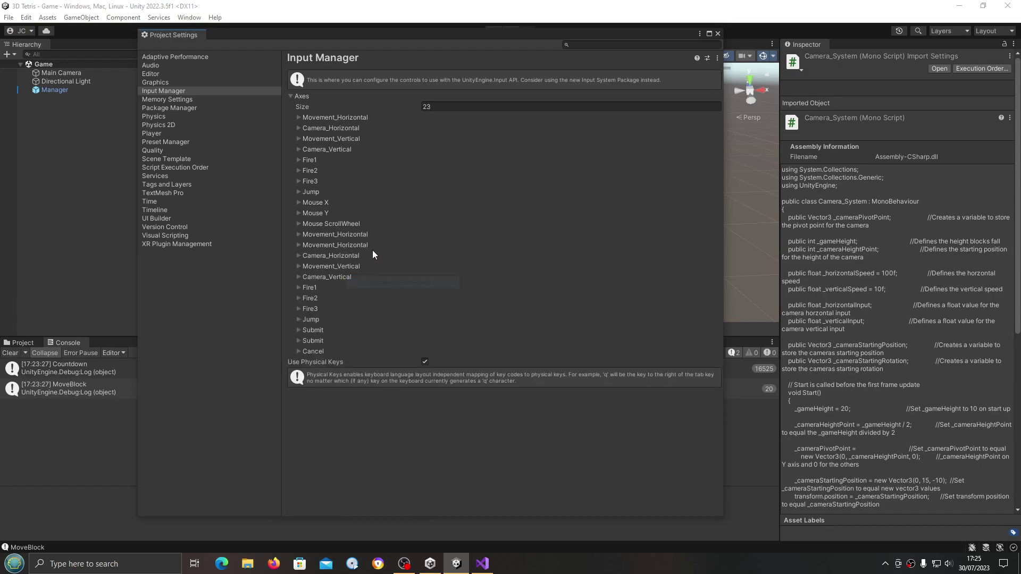
# - Review the axis assignments of both joystick Movement_Horizontal entries and the joystick Movement_Vertical entry
pyautogui.click(346, 245)
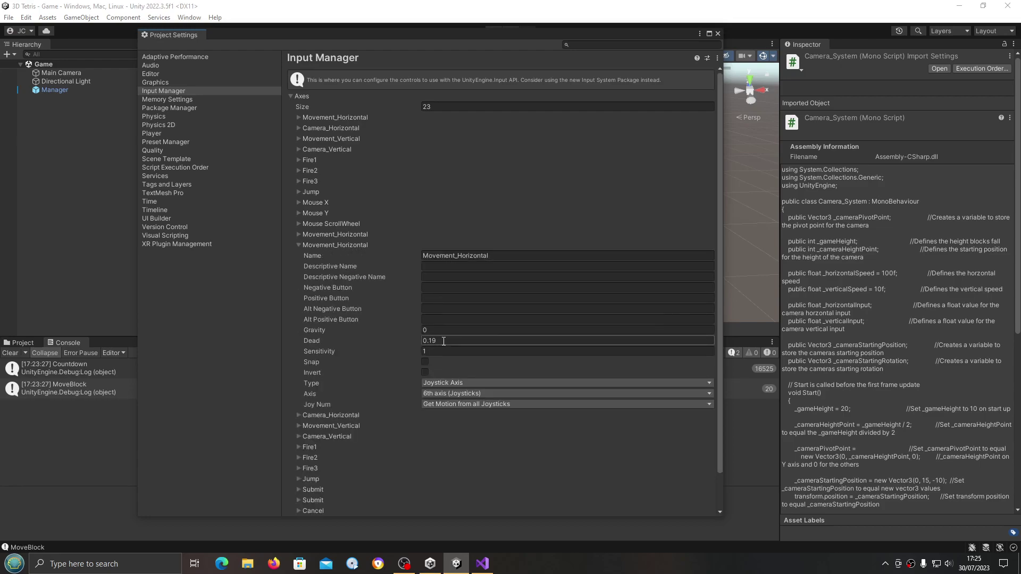
pyautogui.click(486, 393)
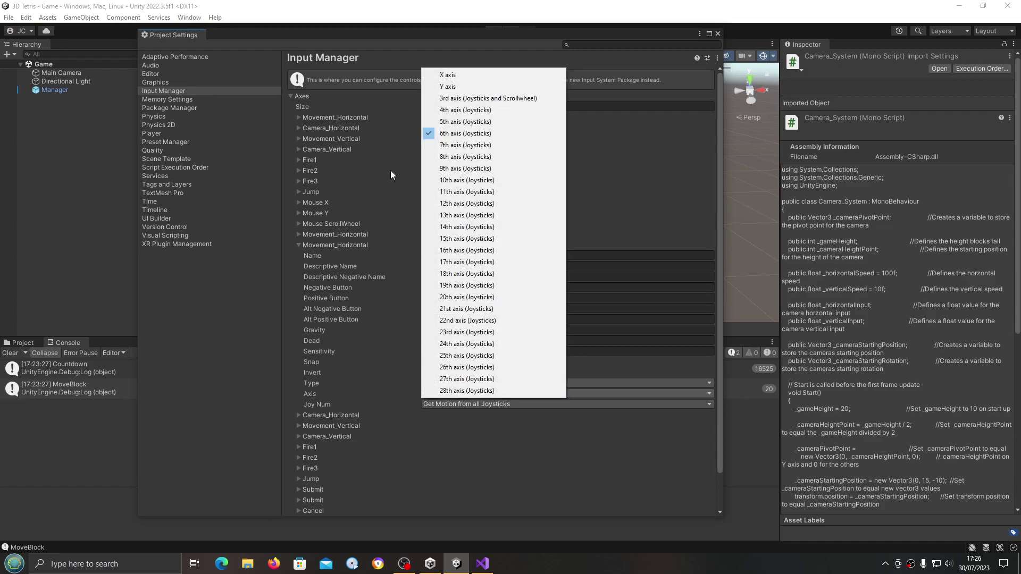
pyautogui.click(365, 480)
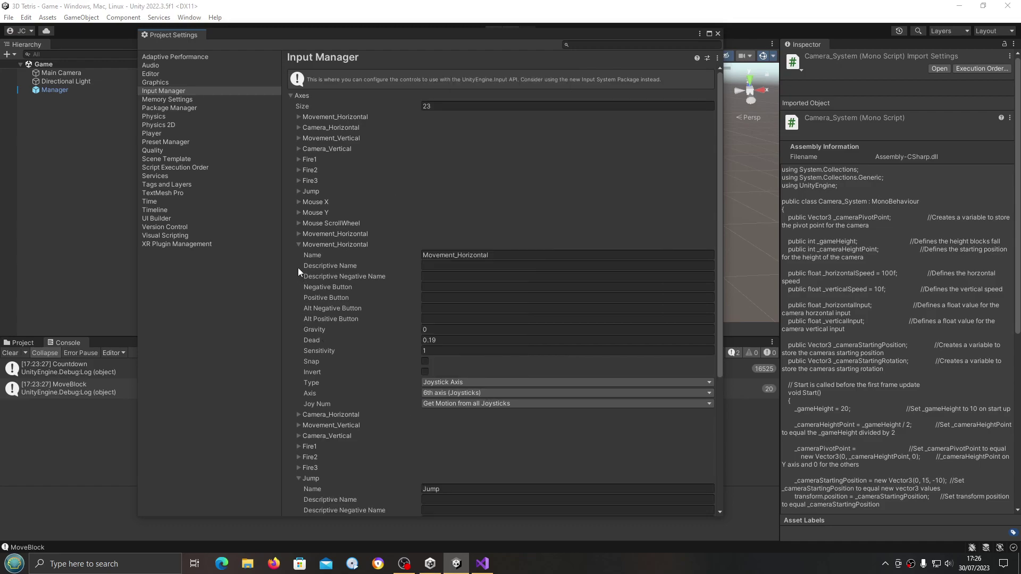
pyautogui.click(297, 245)
pyautogui.click(297, 234)
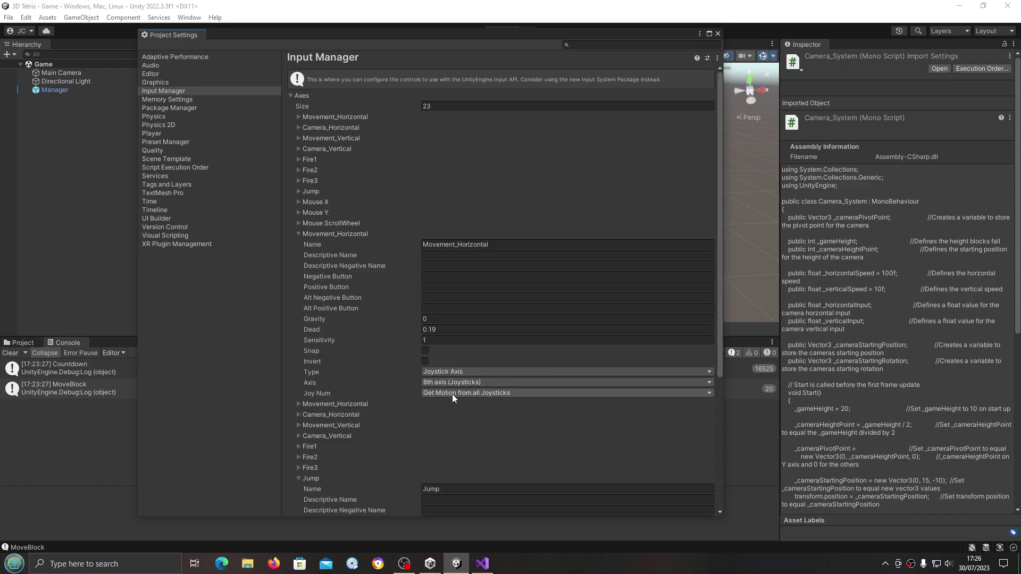
pyautogui.click(297, 235)
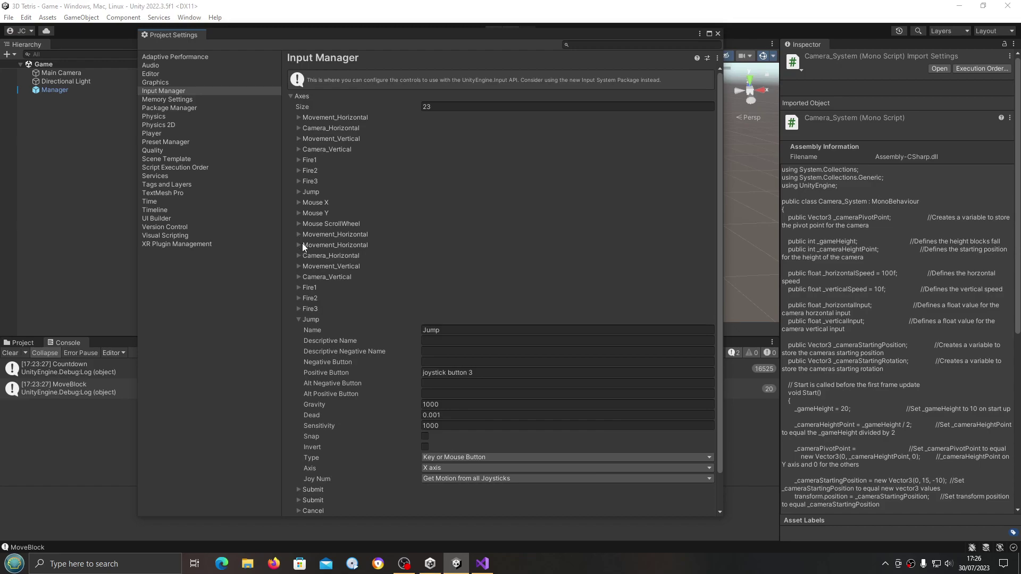
pyautogui.click(299, 320)
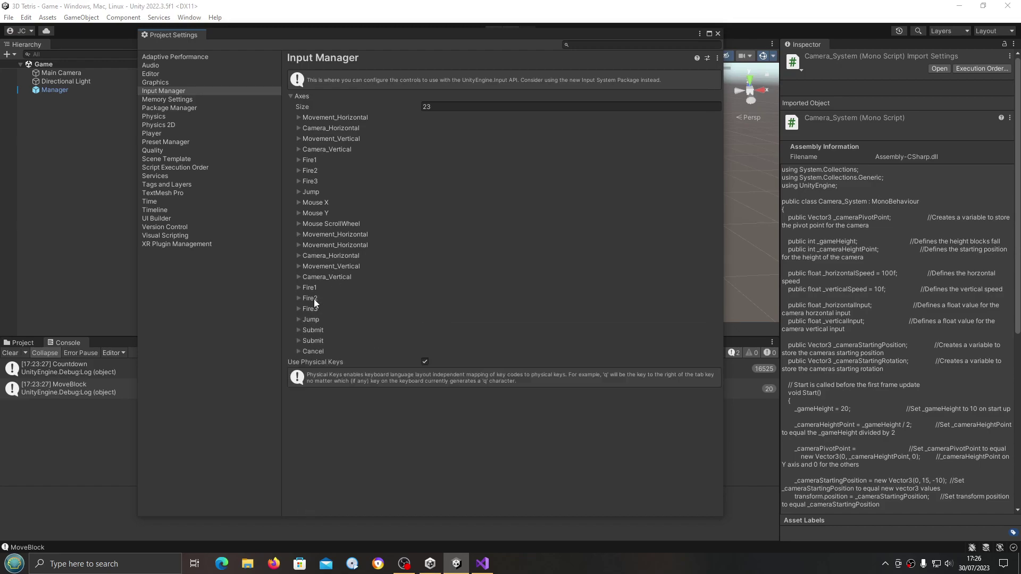
pyautogui.click(298, 266)
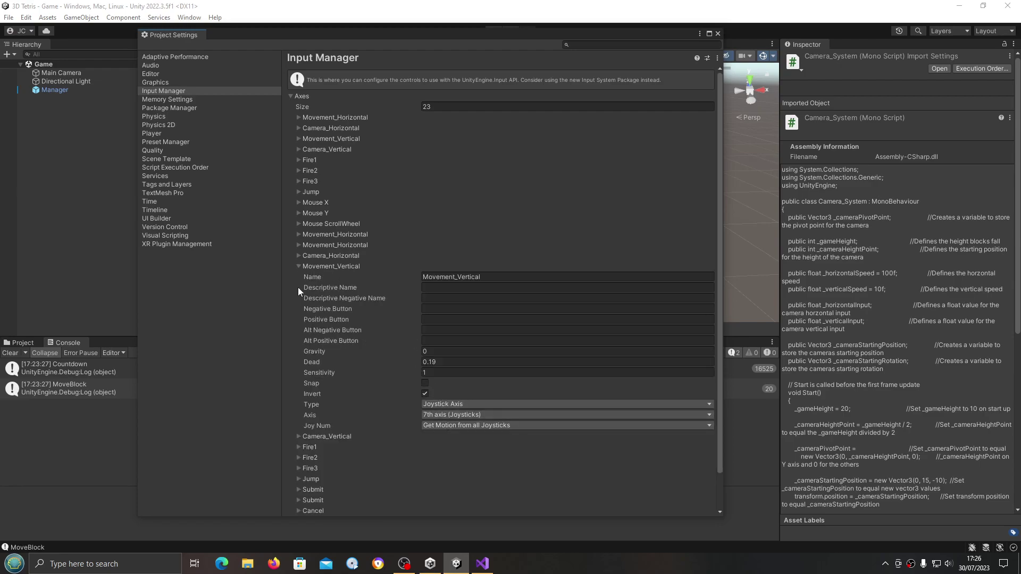
pyautogui.click(299, 266)
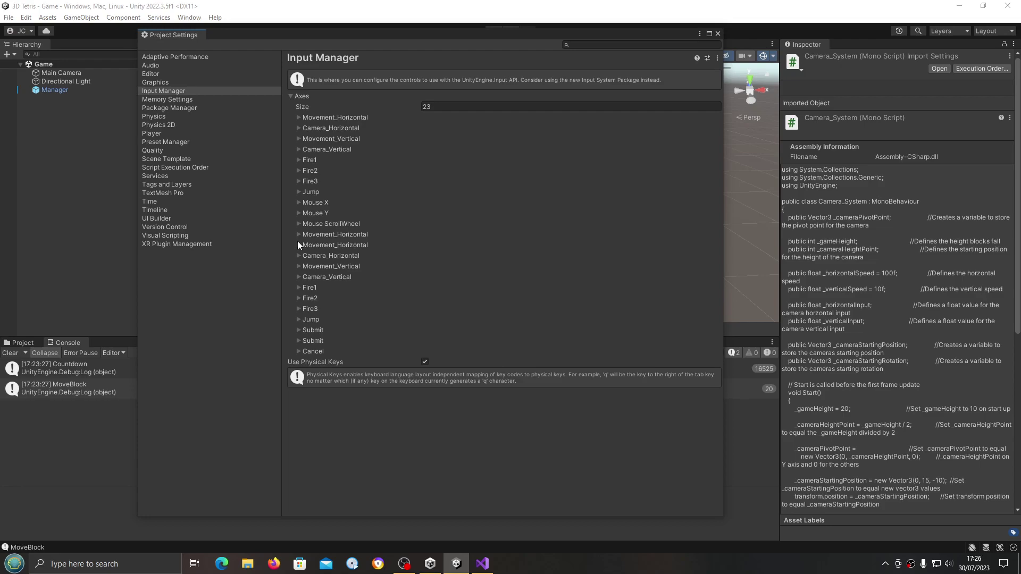
# - Set the second joystick Movement_Horizontal entry's axis to X axis and collapse the entry
pyautogui.click(298, 245)
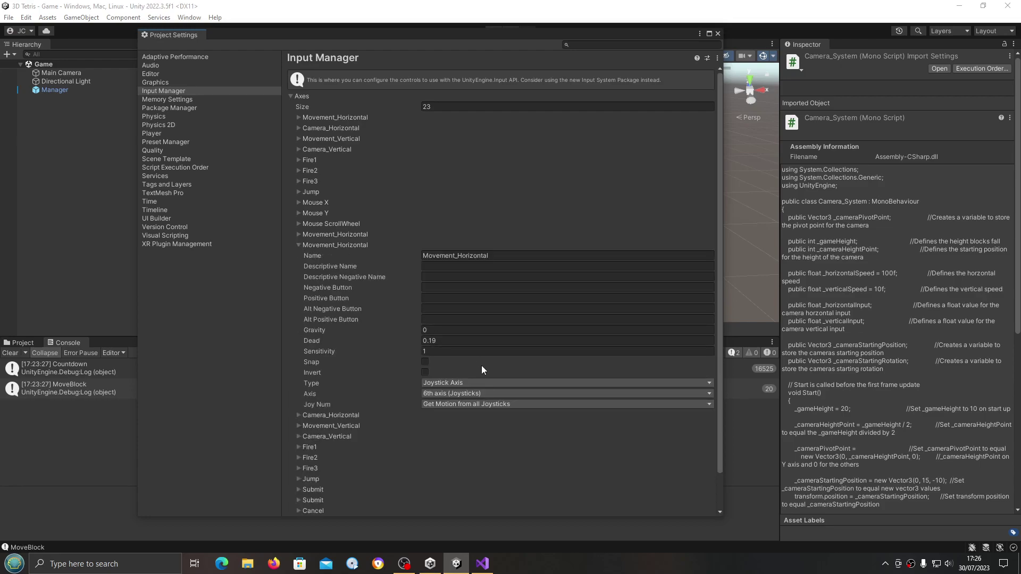
pyautogui.click(483, 393)
pyautogui.click(476, 75)
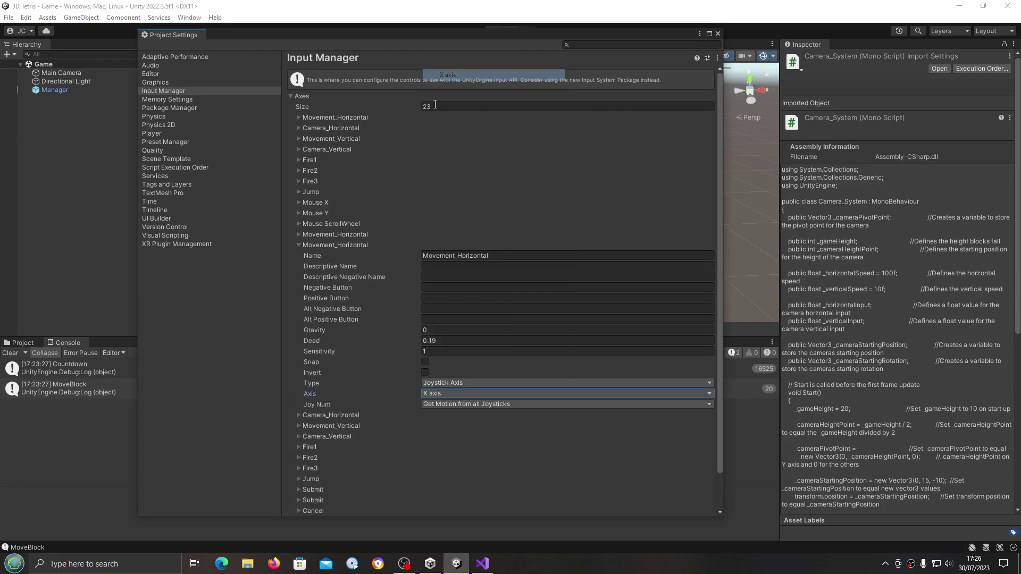
pyautogui.click(298, 245)
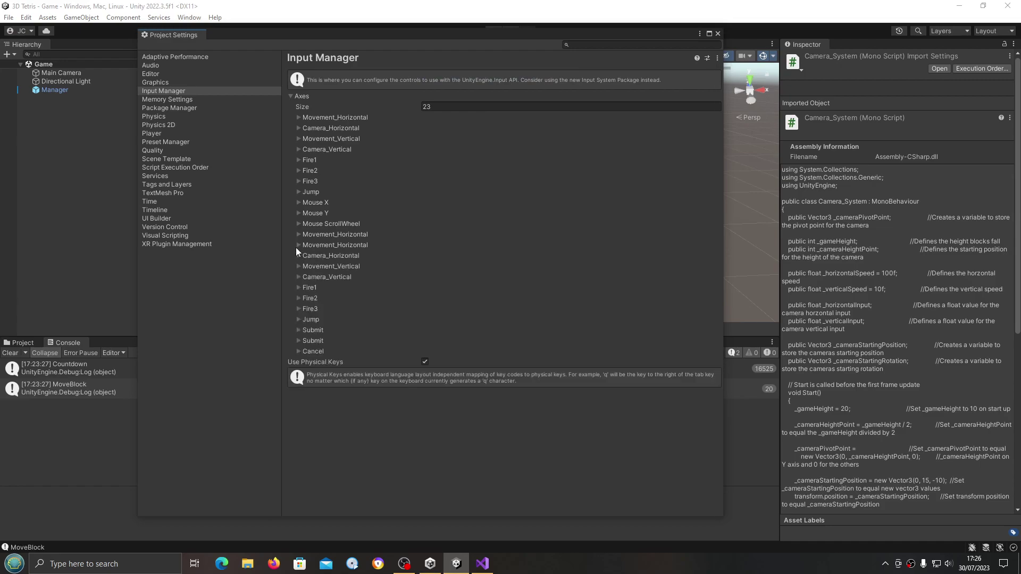
# - Duplicate the joystick Movement_Vertical entry and set the duplicate's axis to Y axis
pyautogui.click(317, 267)
pyautogui.rightClick(318, 267)
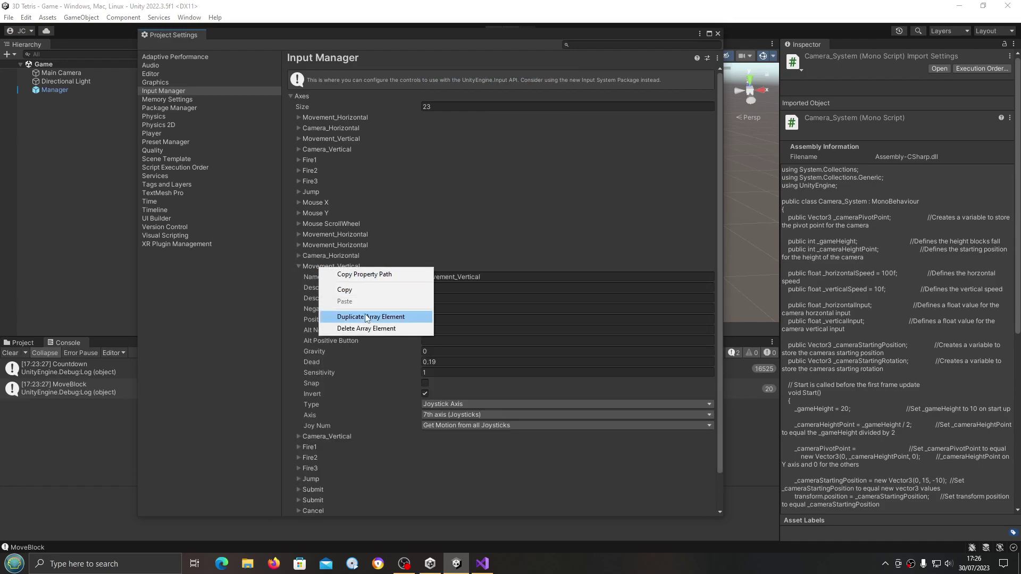
pyautogui.click(365, 317)
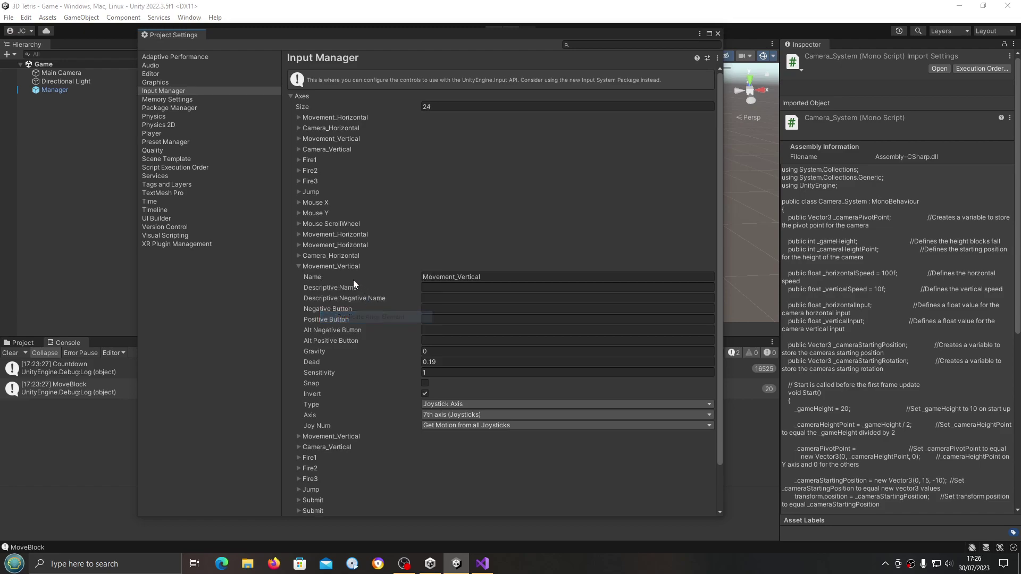
pyautogui.click(298, 266)
pyautogui.click(298, 276)
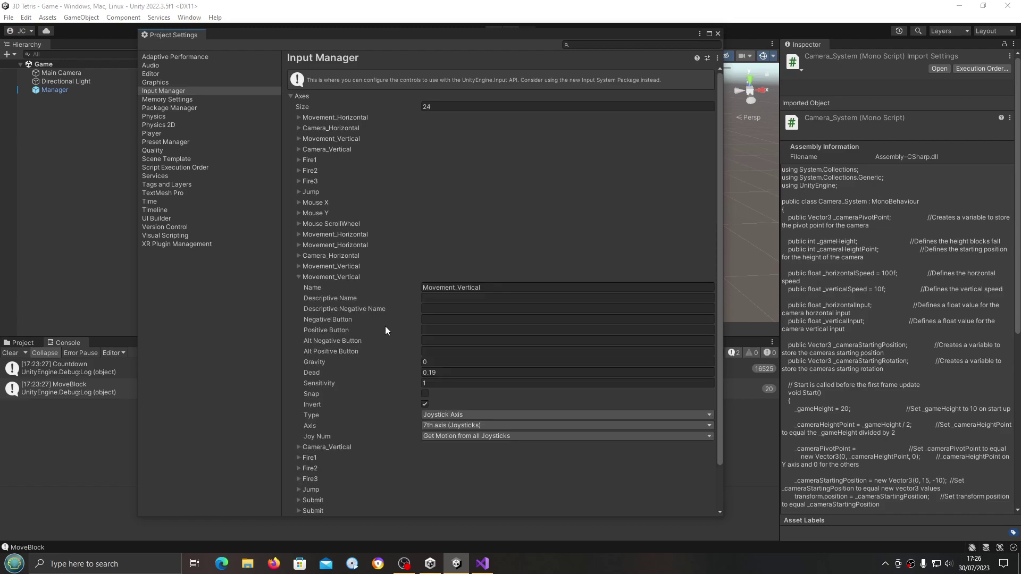
pyautogui.click(471, 425)
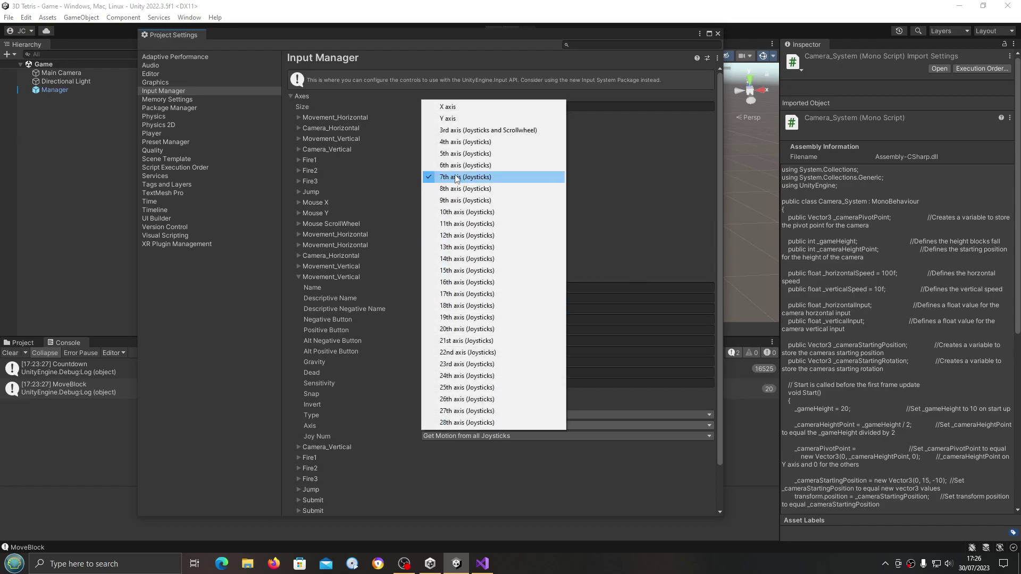
pyautogui.click(446, 119)
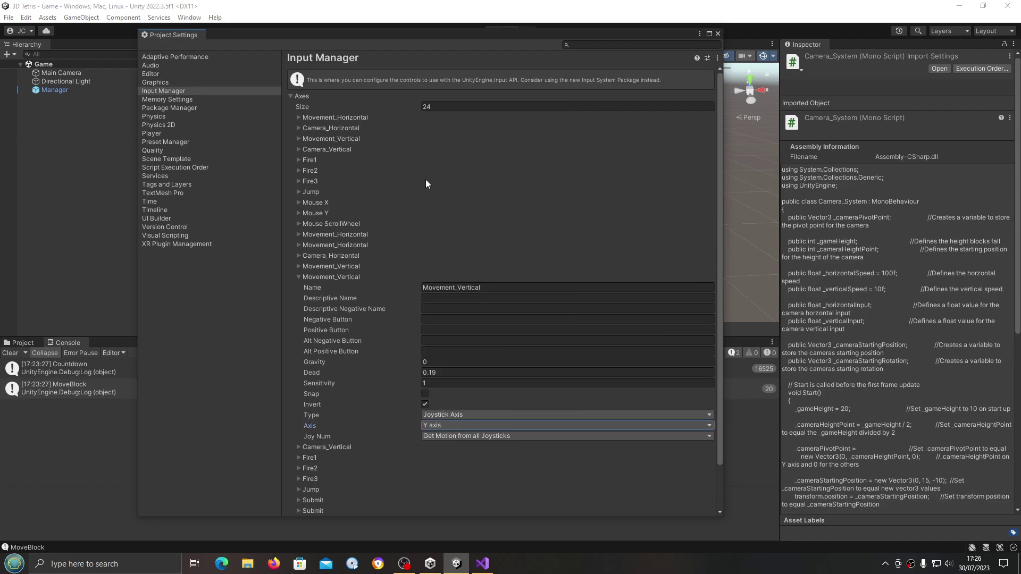
pyautogui.click(297, 276)
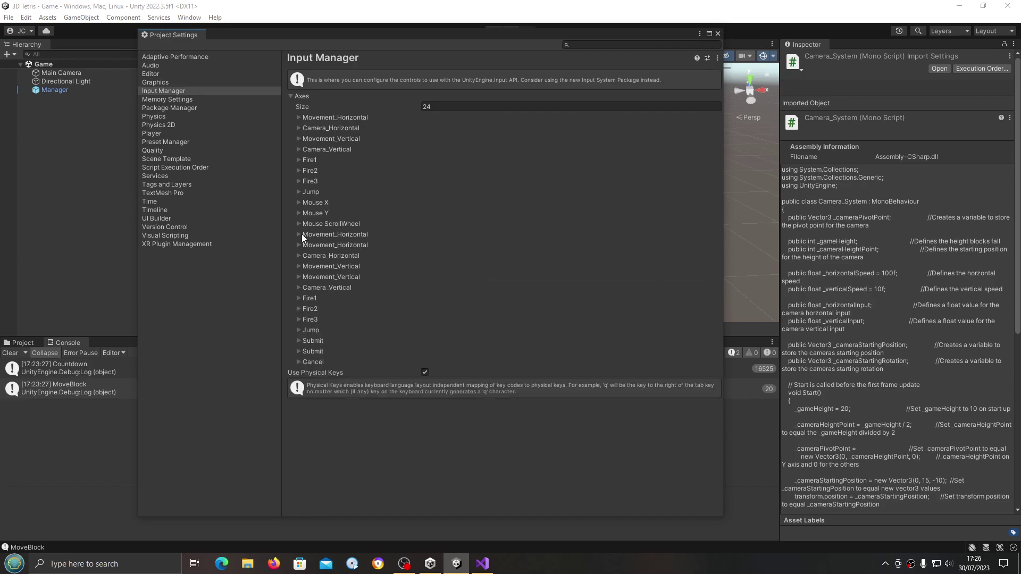
# - Compare the invert and axis settings of the paired joystick Movement_Vertical and Movement_Horizontal entries, and collapse them again
pyautogui.click(299, 266)
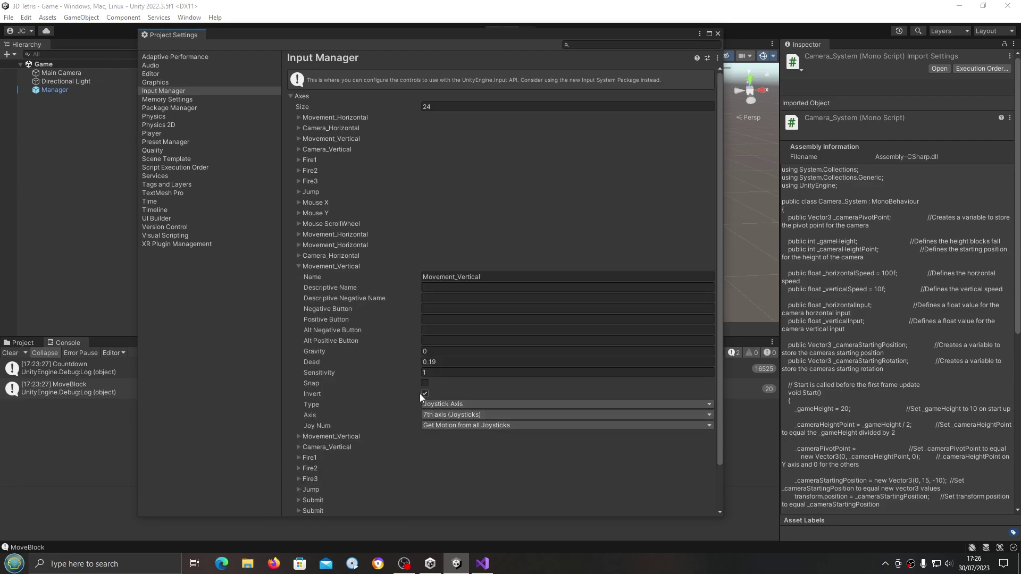
pyautogui.click(299, 436)
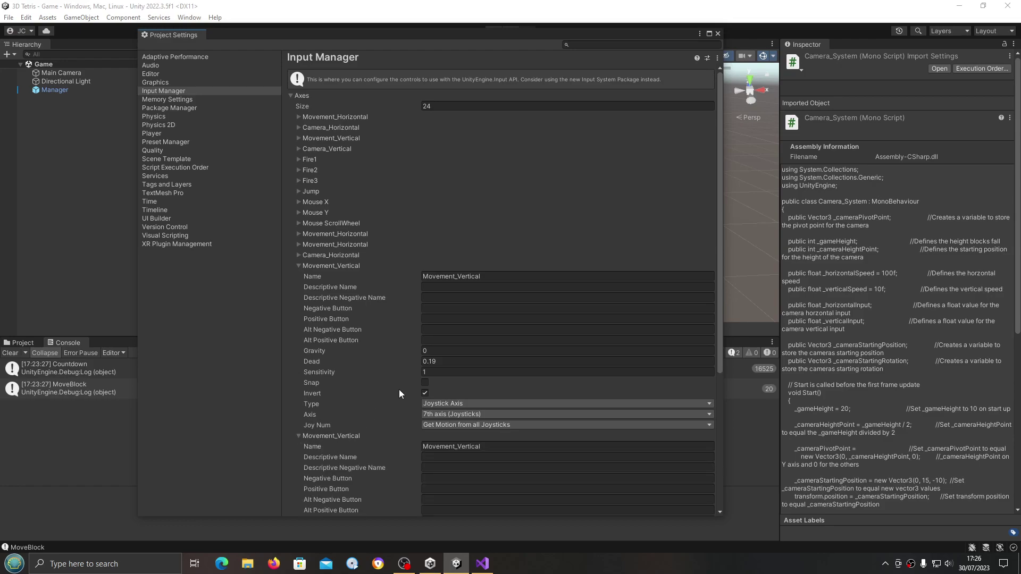
pyautogui.scroll(-3, 416, 387)
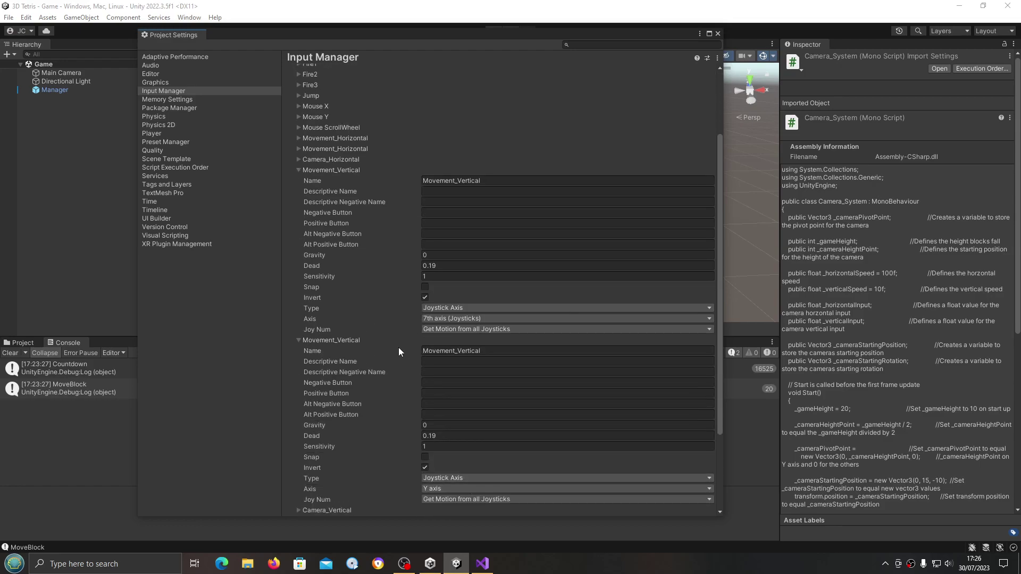
pyautogui.click(298, 340)
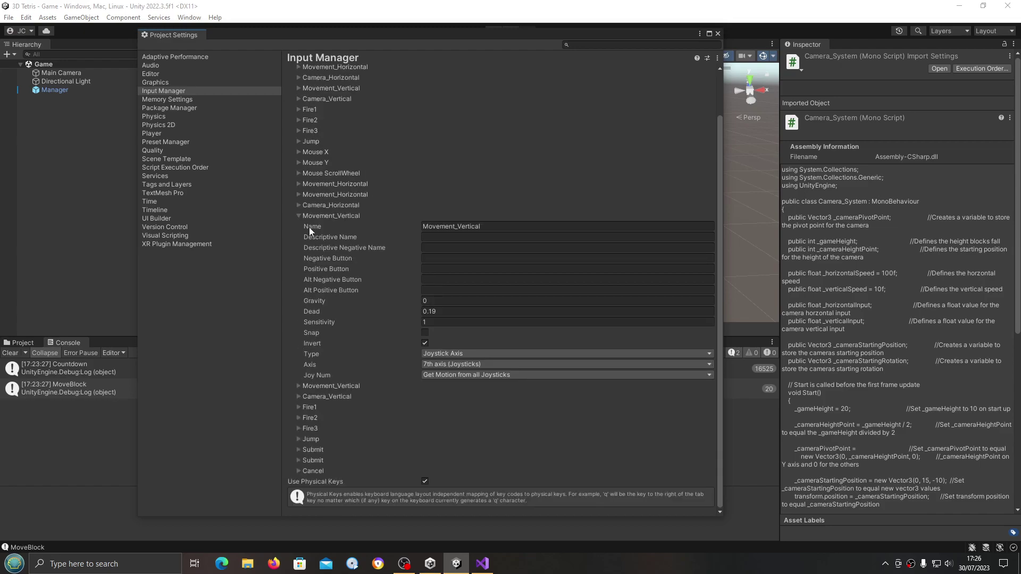
pyautogui.click(298, 222)
pyautogui.click(298, 234)
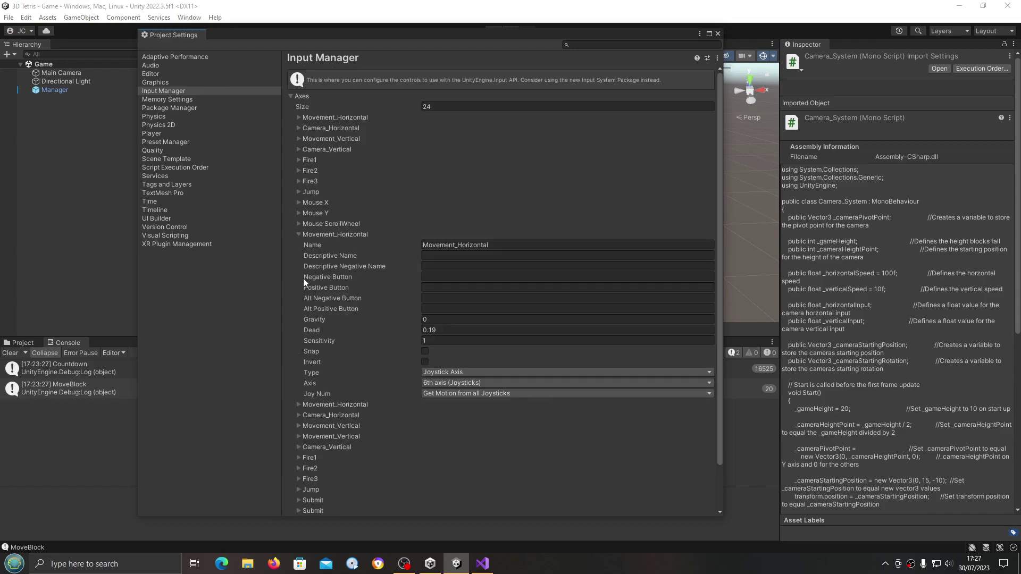
pyautogui.click(302, 404)
pyautogui.scroll(-5, 336, 352)
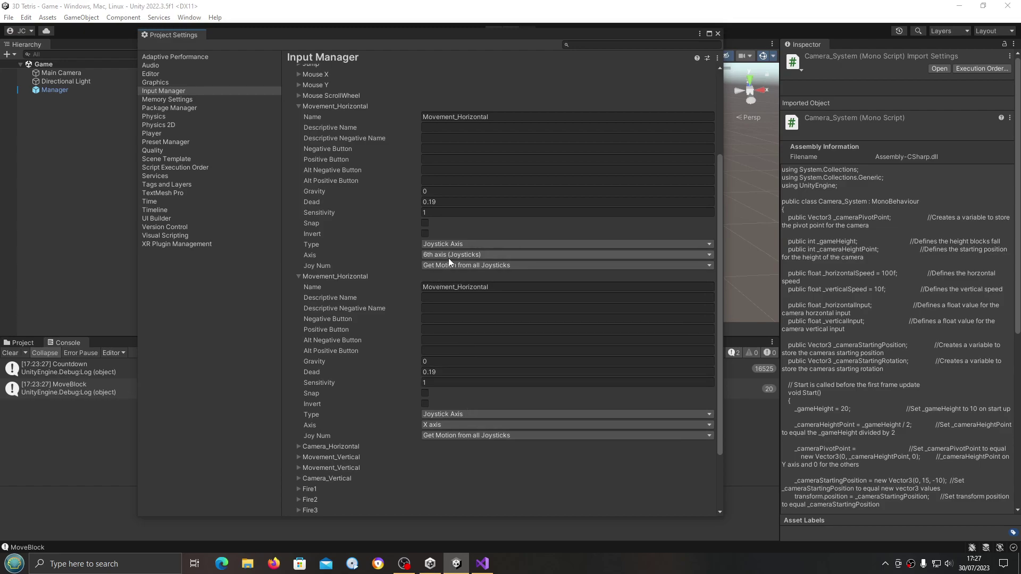
pyautogui.click(299, 106)
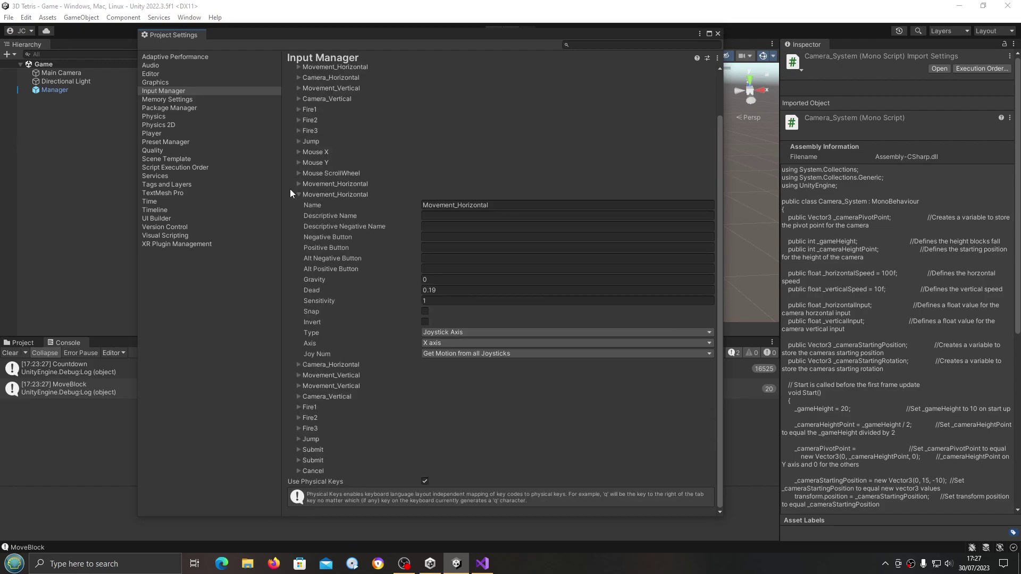
pyautogui.click(296, 195)
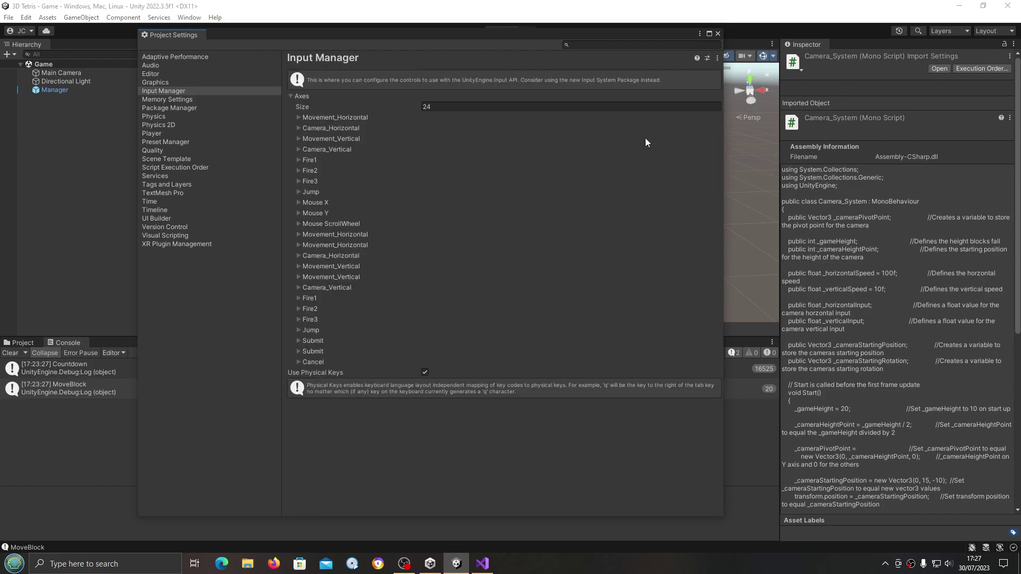
# - Close the project settings, test the game in Play mode with the new input axes, and stop playback
pyautogui.click(717, 33)
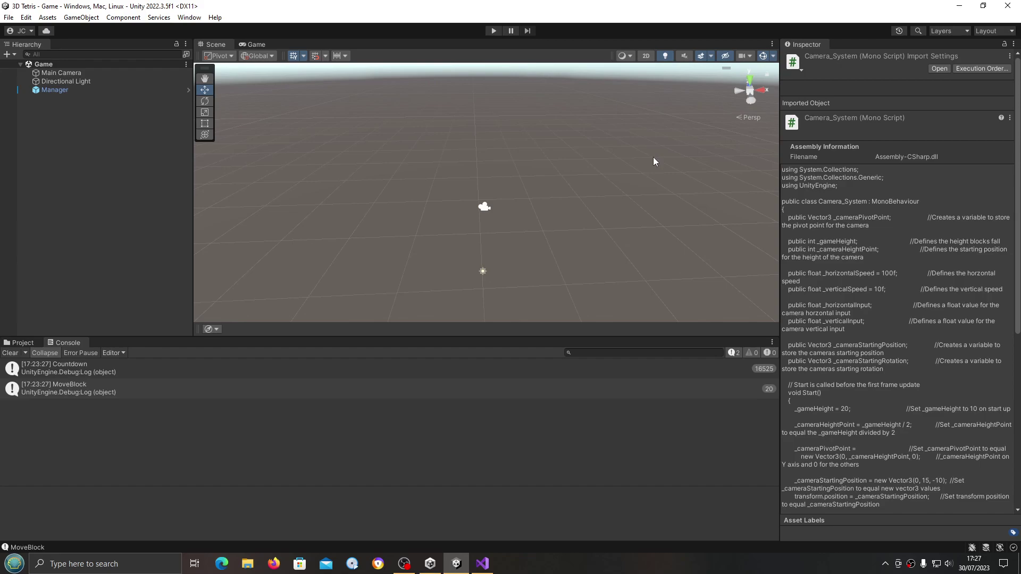
pyautogui.click(494, 30)
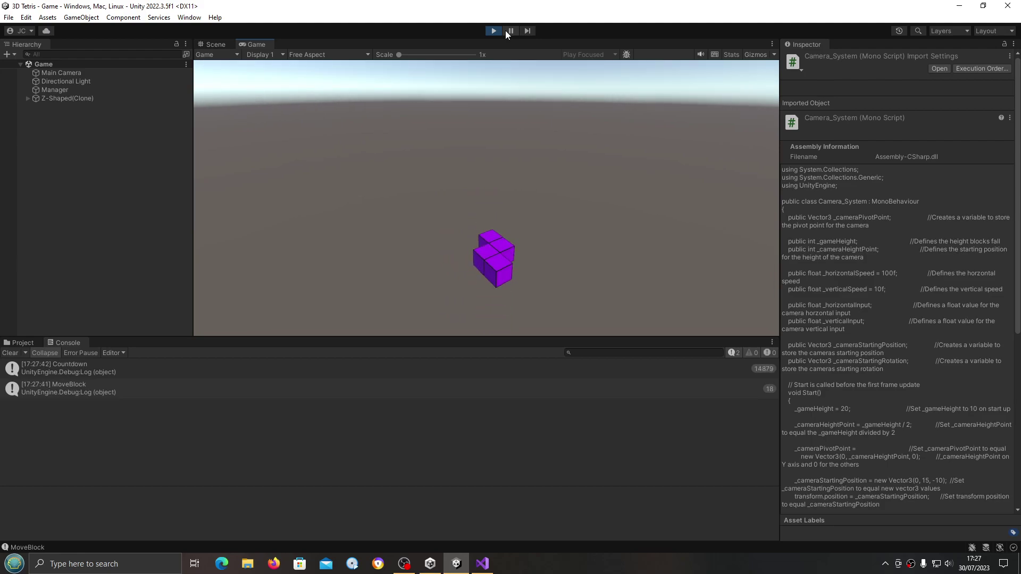
pyautogui.click(492, 31)
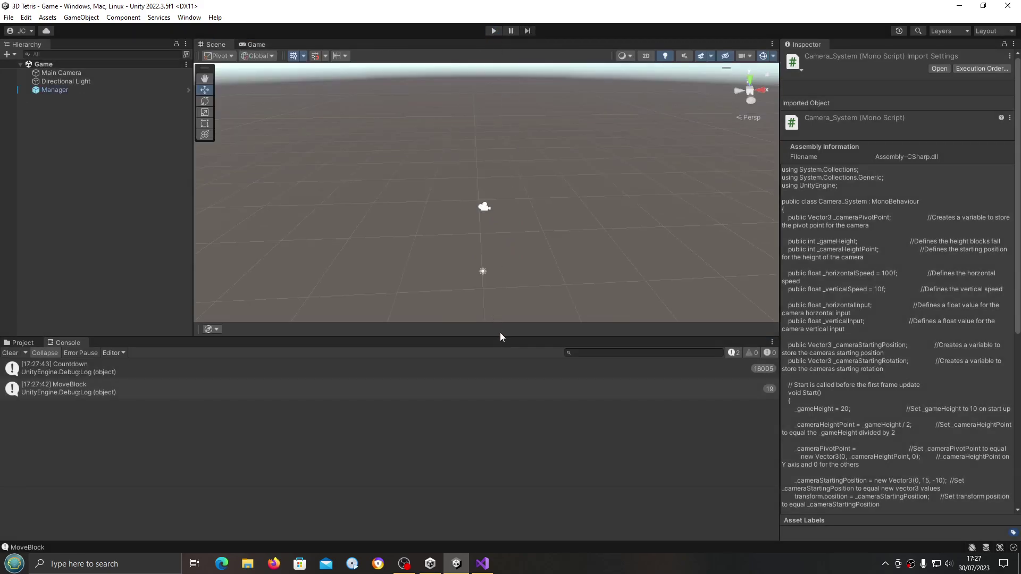
# - Switch to Visual Studio to check the axis names in the Camera_System script, and return to Unity
pyautogui.click(482, 564)
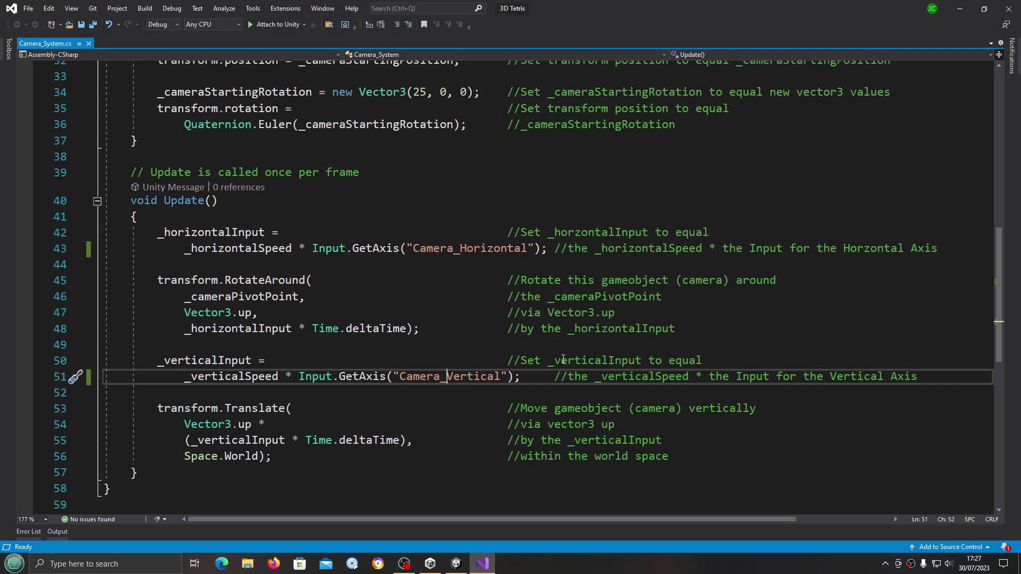
pyautogui.click(960, 9)
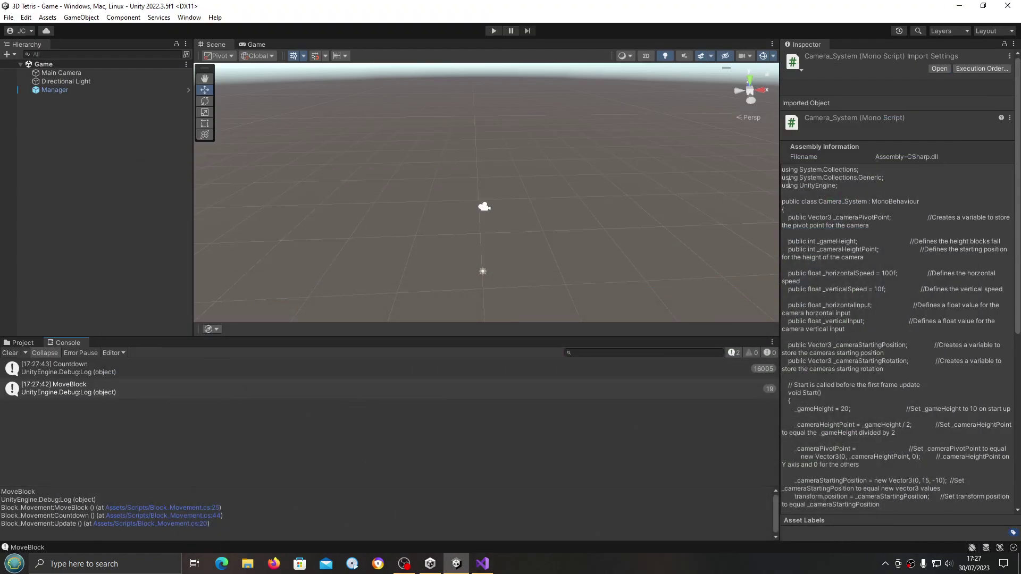